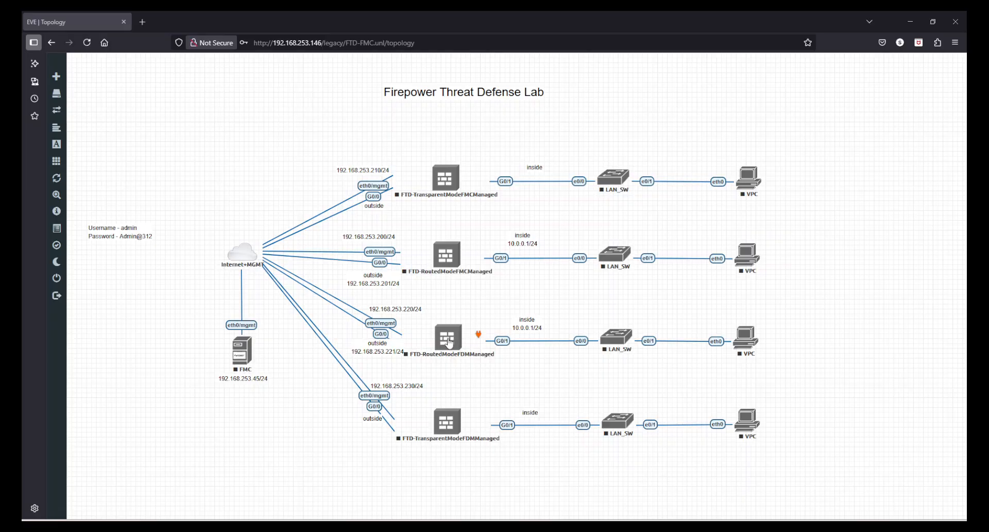
Step: Start the FTD-RoutedModeFDMManaged node and bring its QEMU console window into view
right_click(450, 343)
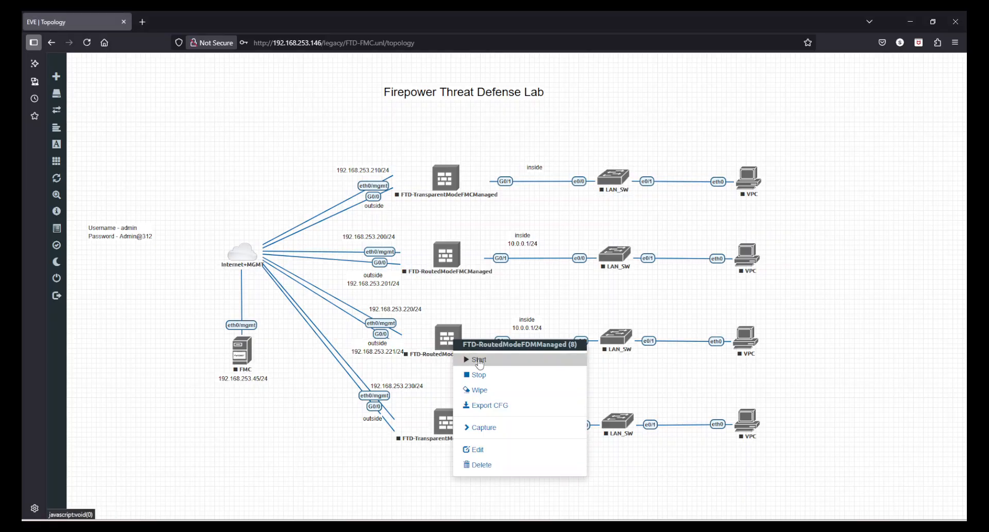
click(483, 364)
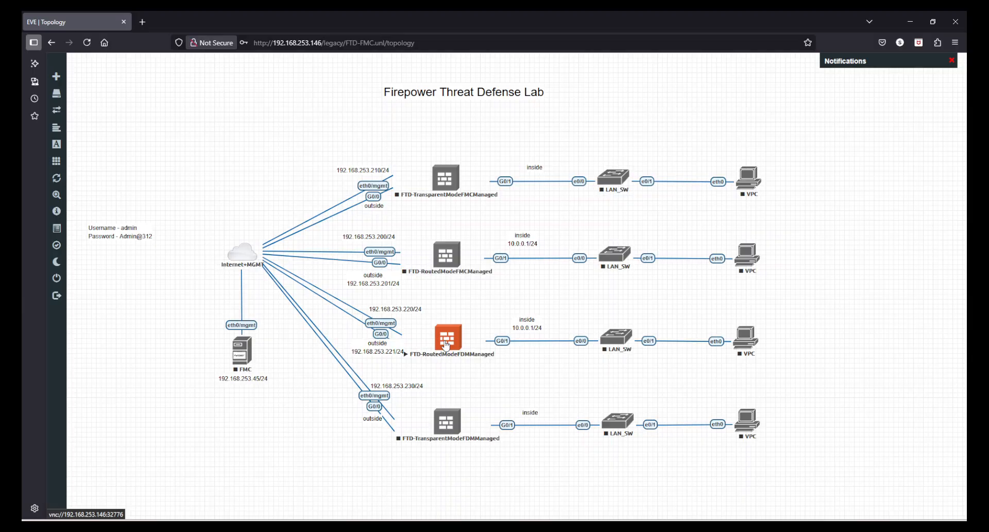
click(447, 345)
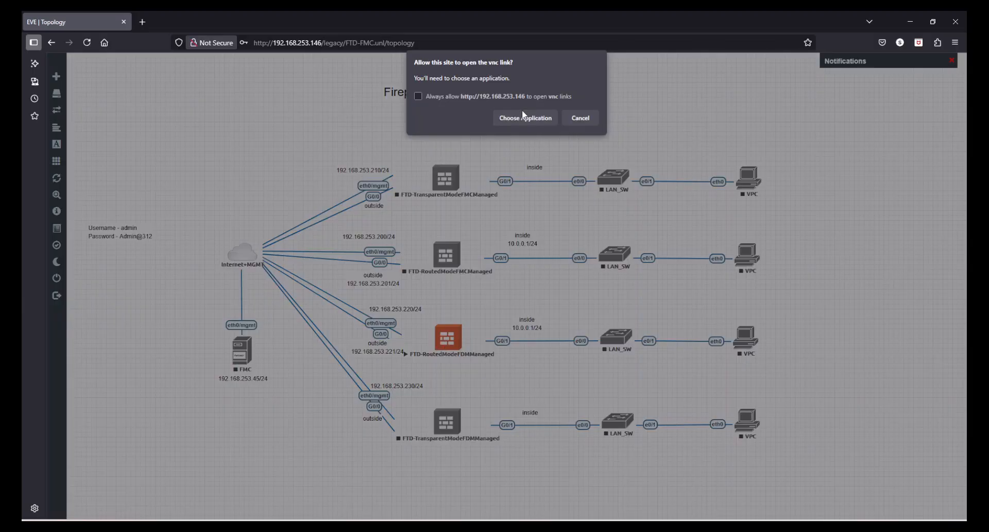
click(525, 117)
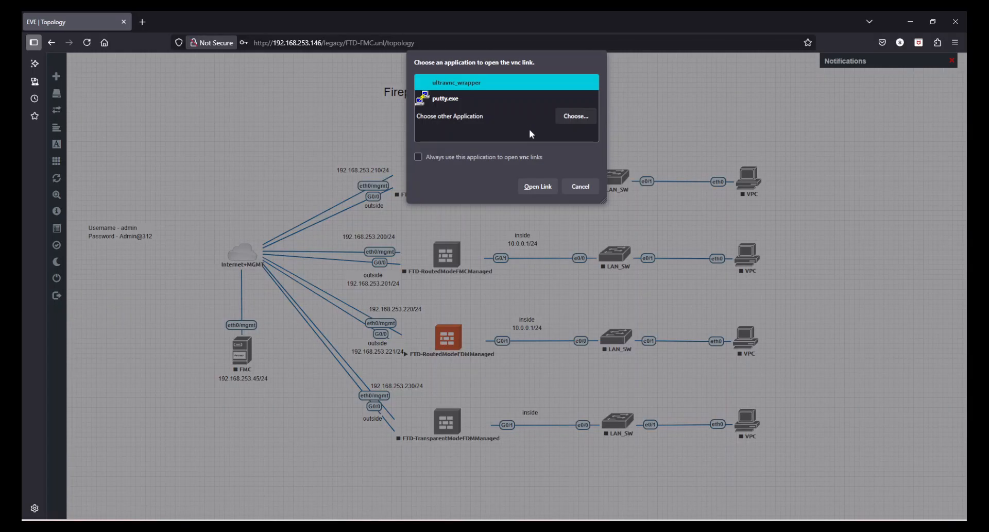
click(542, 189)
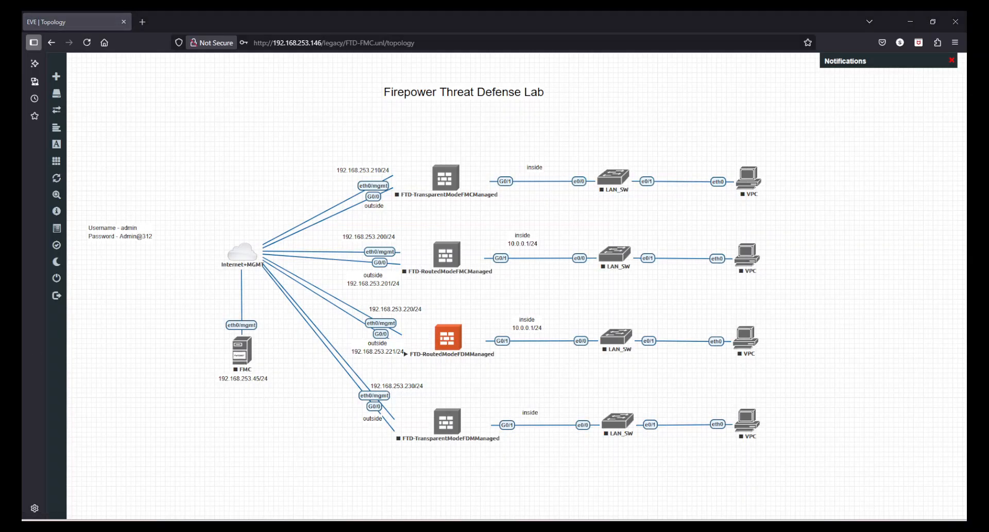
drag(0, 205, 695, 223)
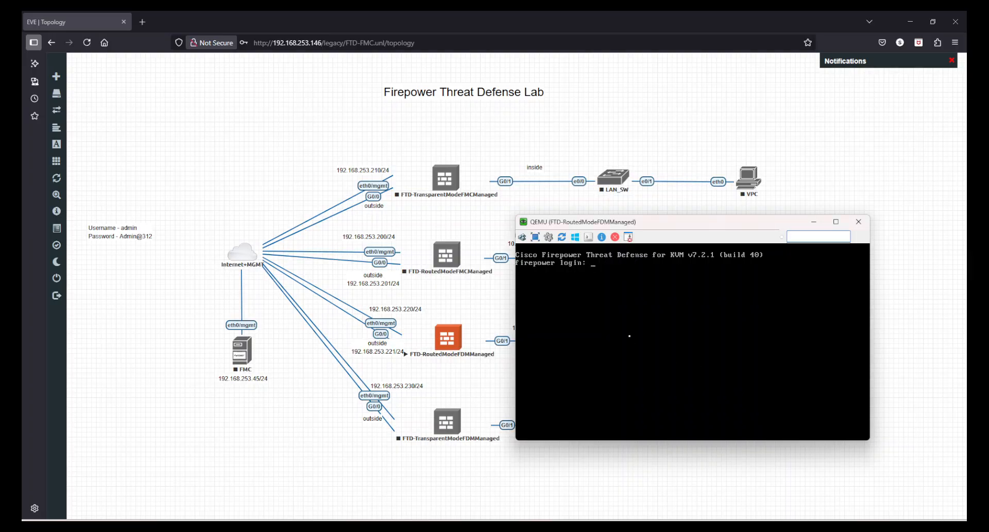
Step: Log in as admin, accept the EULA, and set and confirm a new admin password
text(admin)
key(Return)
key(Return)
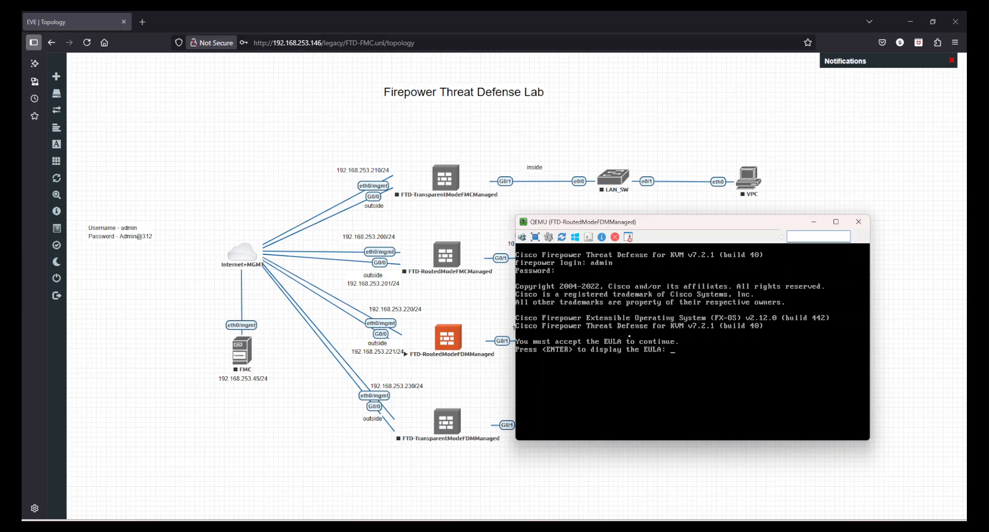
key(Return)
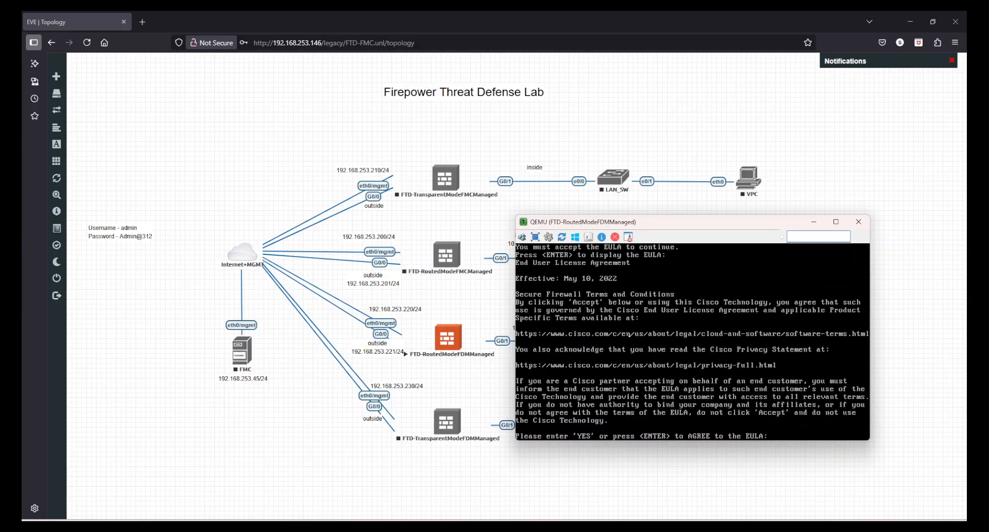
key(Return)
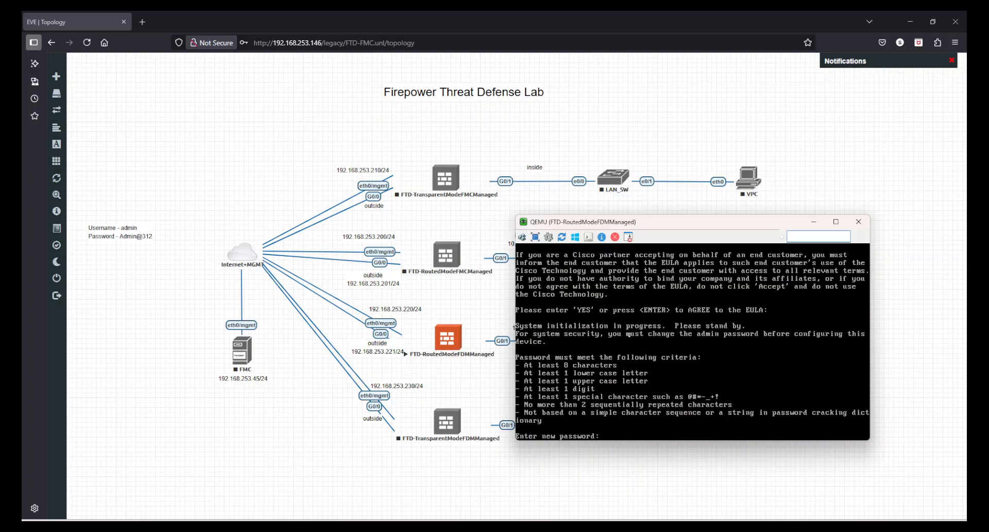
key(Return)
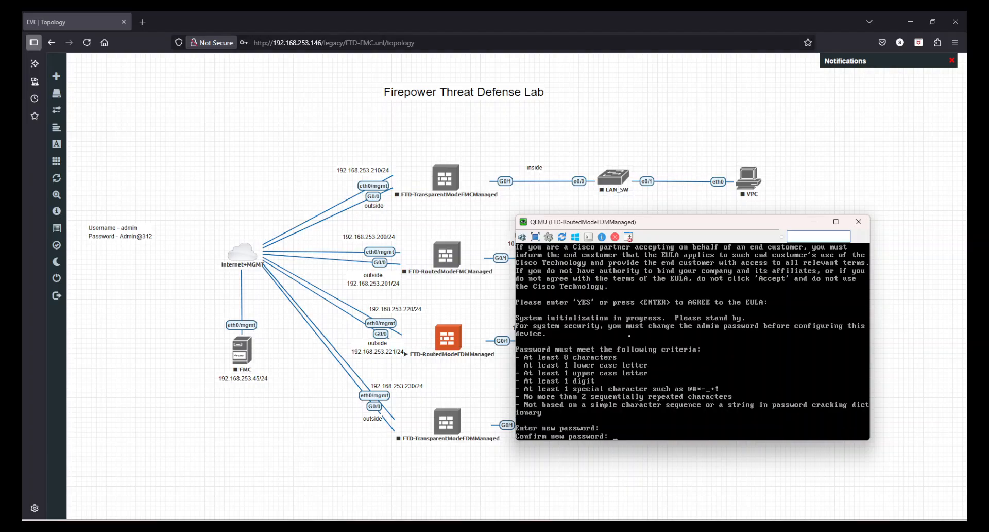
key(Return)
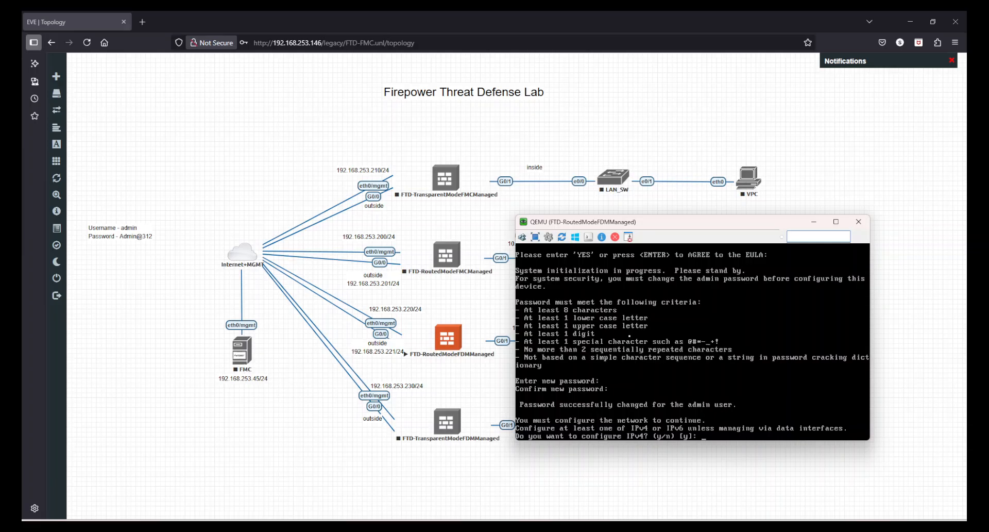
Step: Enable IPv4 only with management address 192.168.253.220/255.255.255.0 and gateway 192.168.253.2
key(Return)
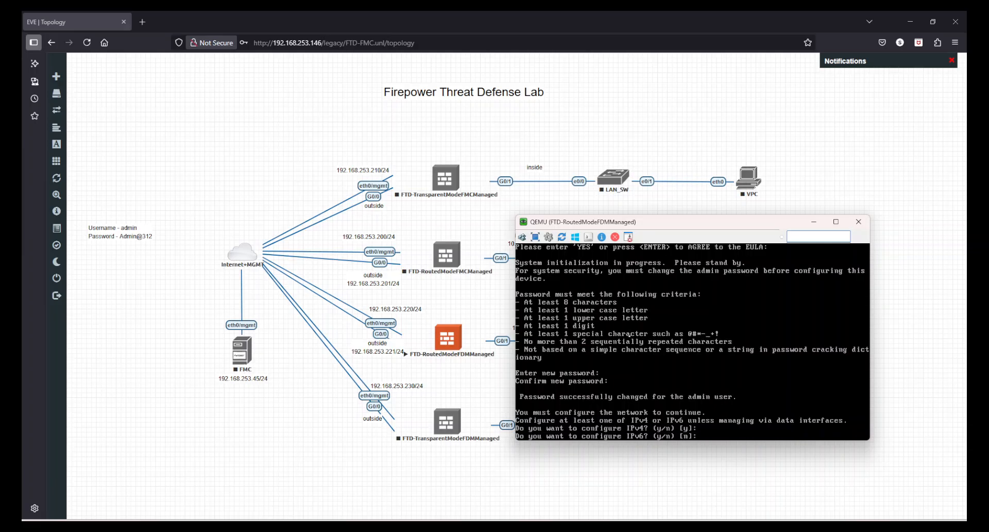
key(Return)
key(Return)
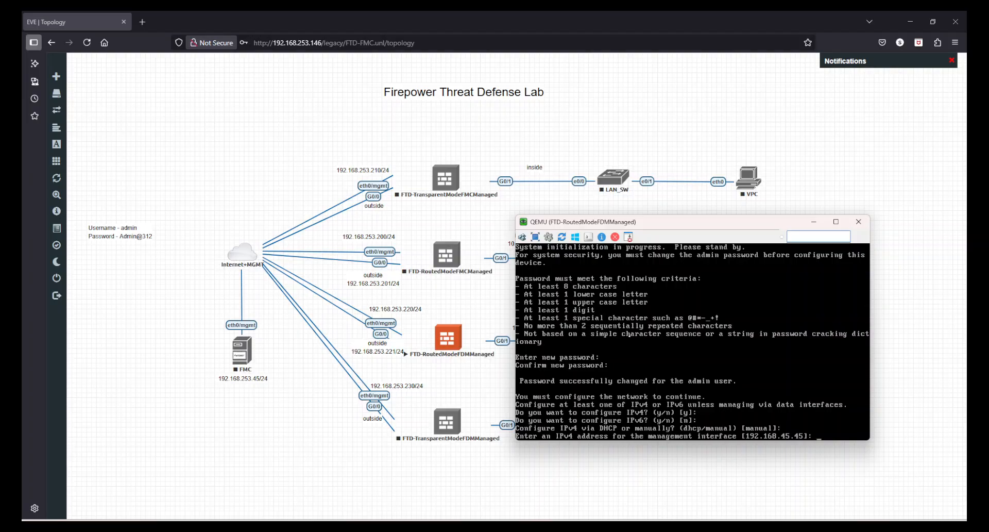
text(192.168.253.22)
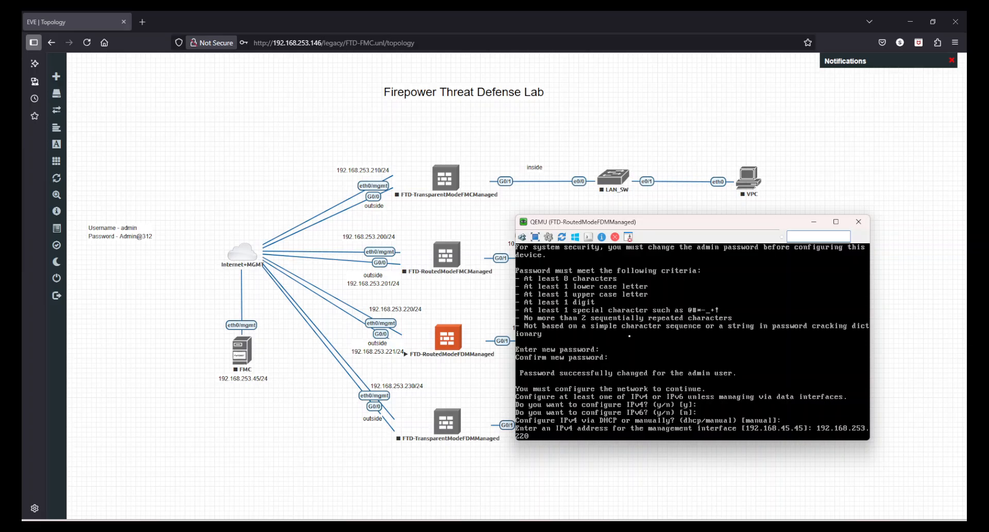
text(0)
key(Return)
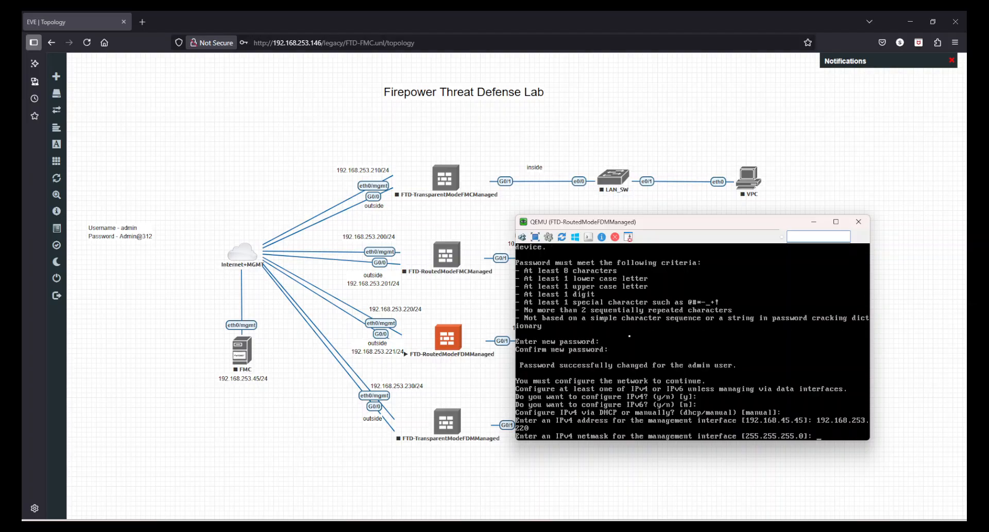
key(Return)
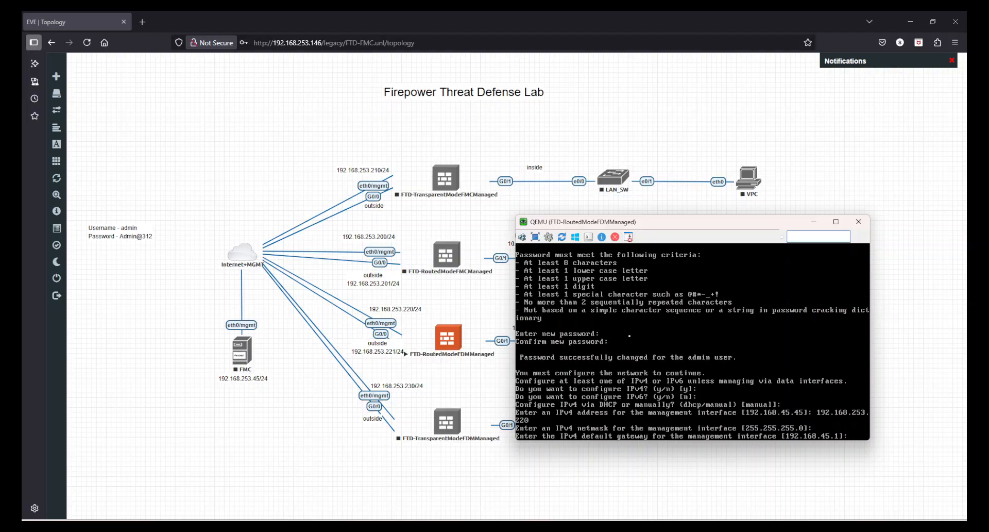
text(192.168.2)
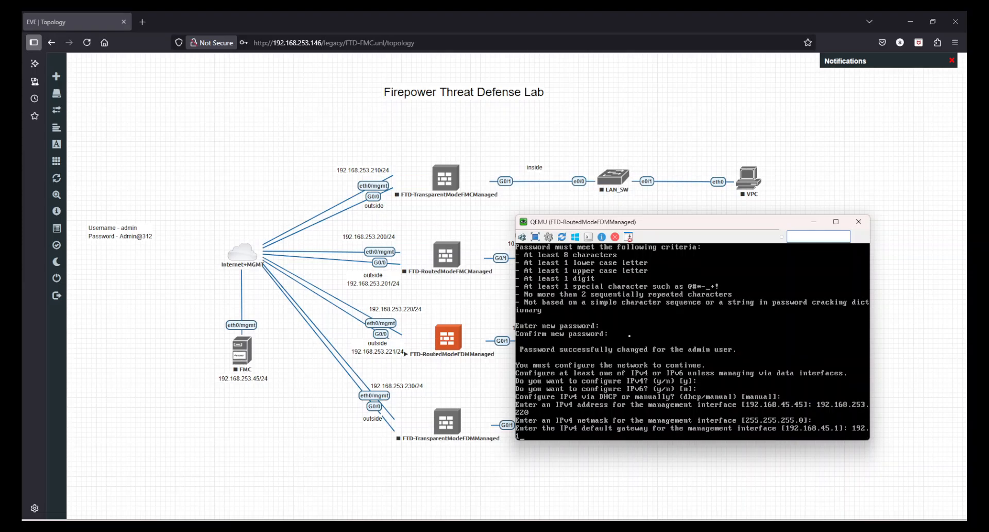
text(53.2)
key(Return)
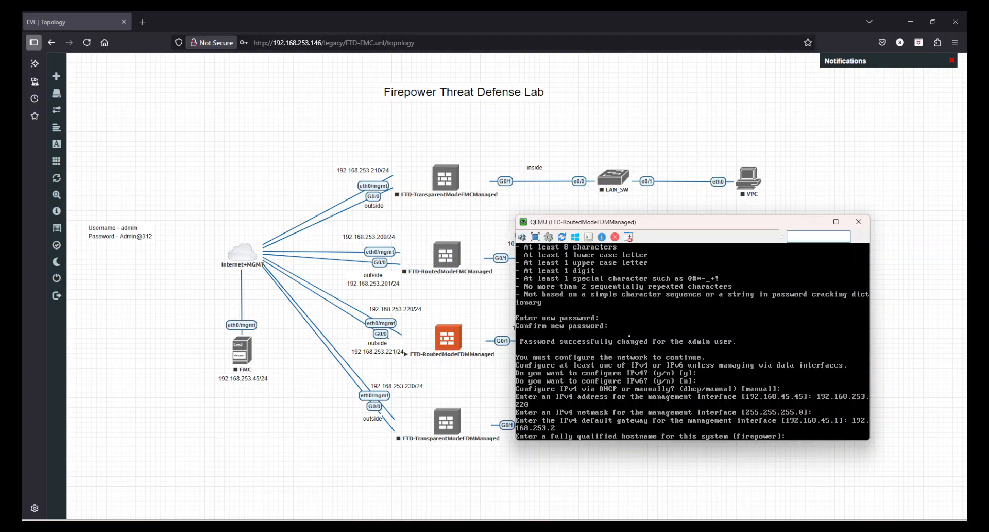
Step: Set the hostname to FTD-3 and DNS servers to 8.8.8.8 and 1.1.1.1
text(FTD-3)
key(Return)
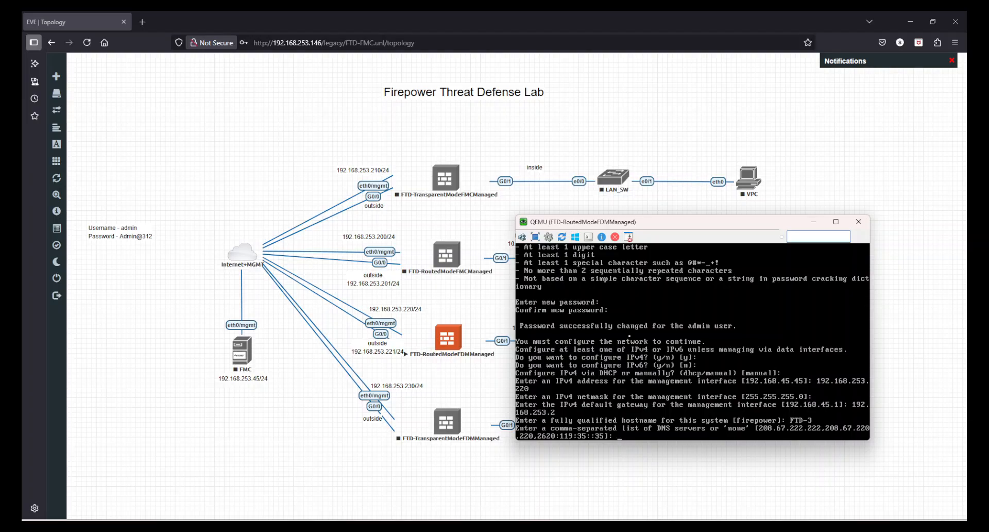
text(8.8.8.8,1.1.1.1)
key(Return)
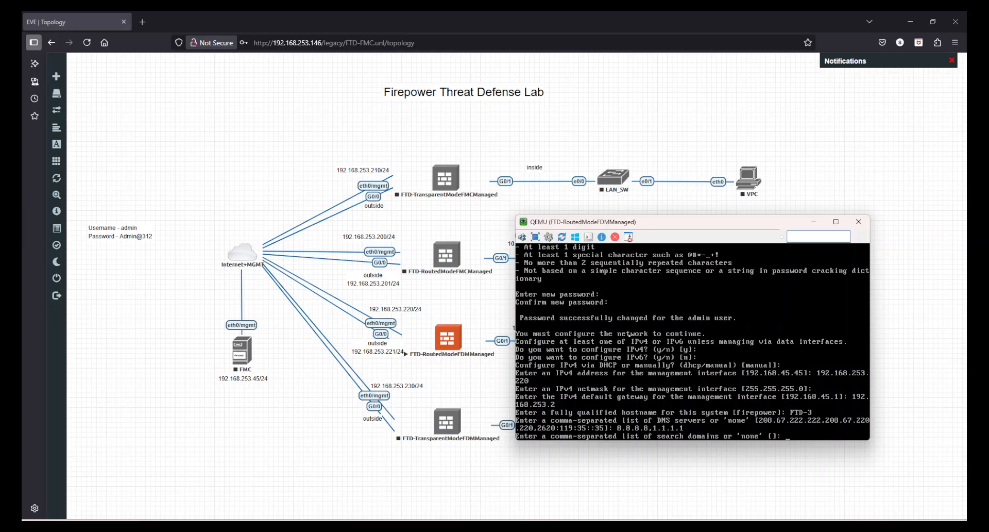
Step: Leave search domains empty and keep local management so first-boot setup completes
key(Return)
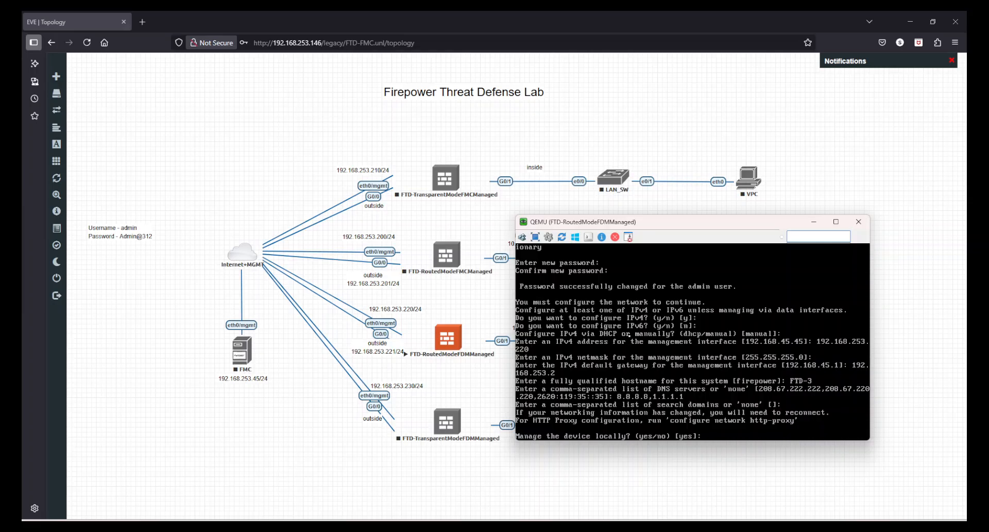
key(Return)
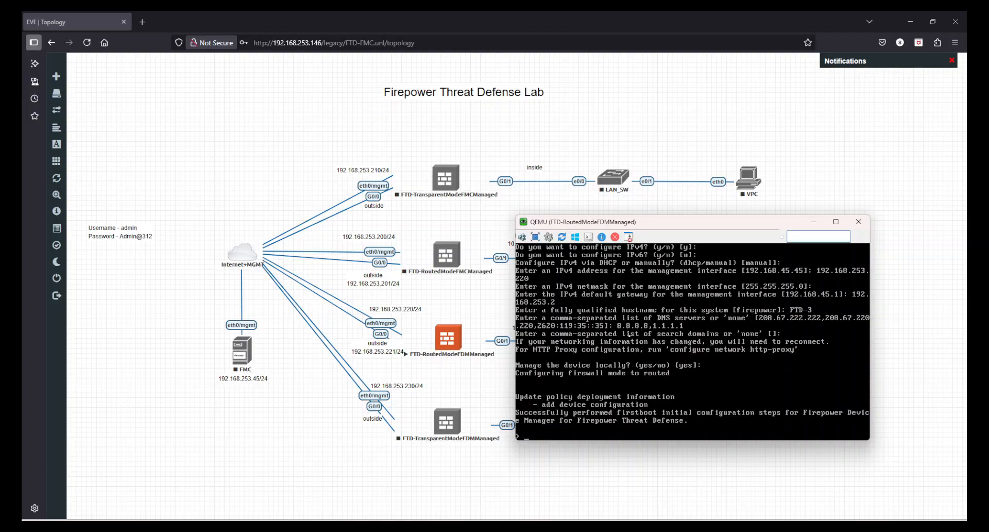
key(Return)
key(Return)
key(Return)
Step: Run 'show network' and page through it to confirm eth0 at 192.168.253.220/24, gateway 192.168.253.2
text(hwonetwo)
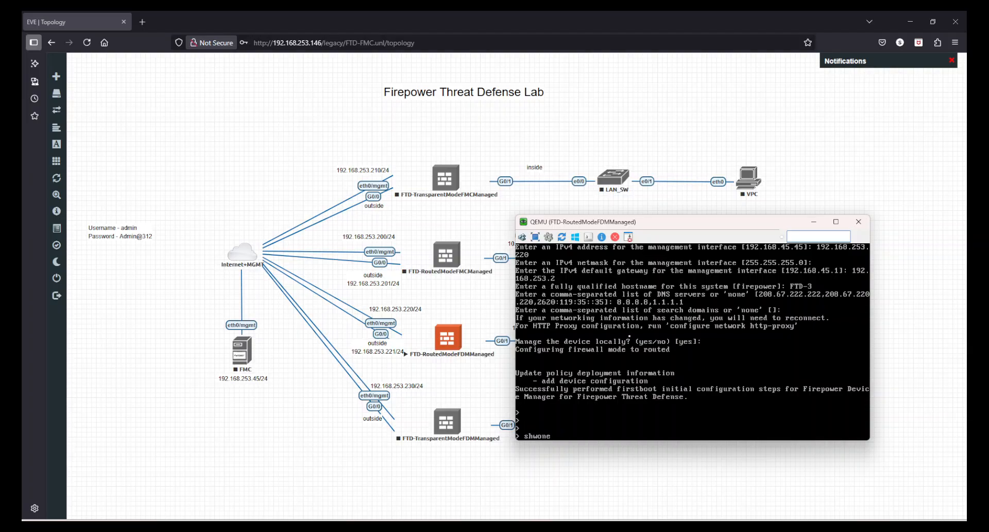
key(BackSpace)
key(BackSpace)
key(BackSpace)
text(ow network)
key(Return)
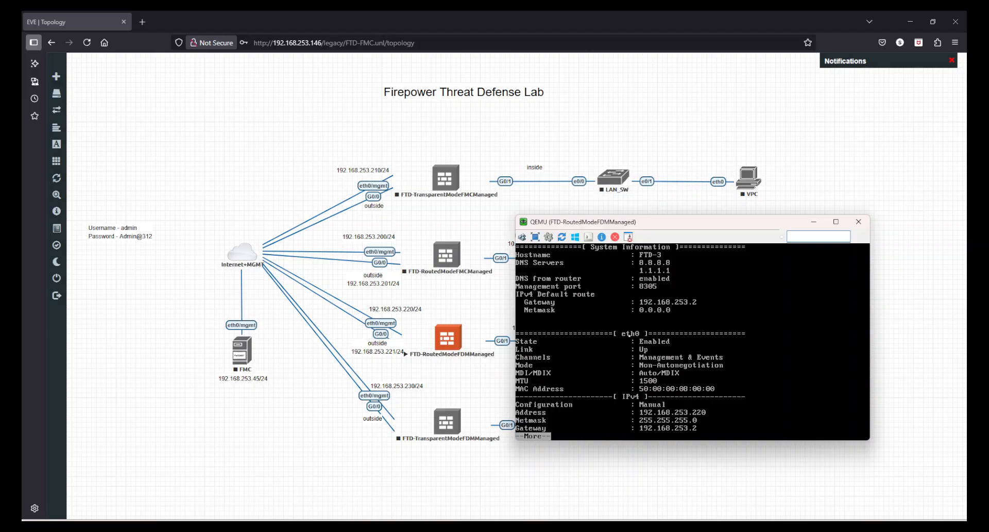
key(space)
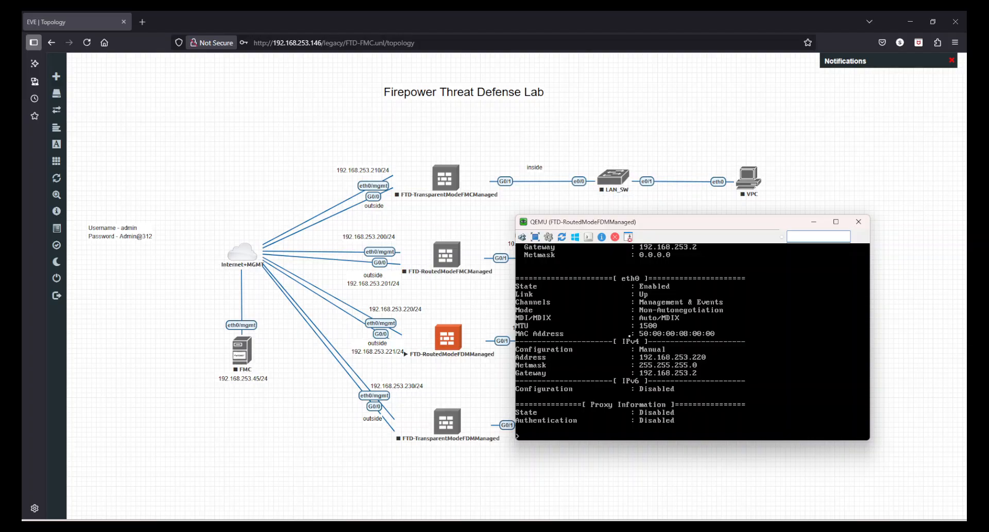
key(Return)
key(Return)
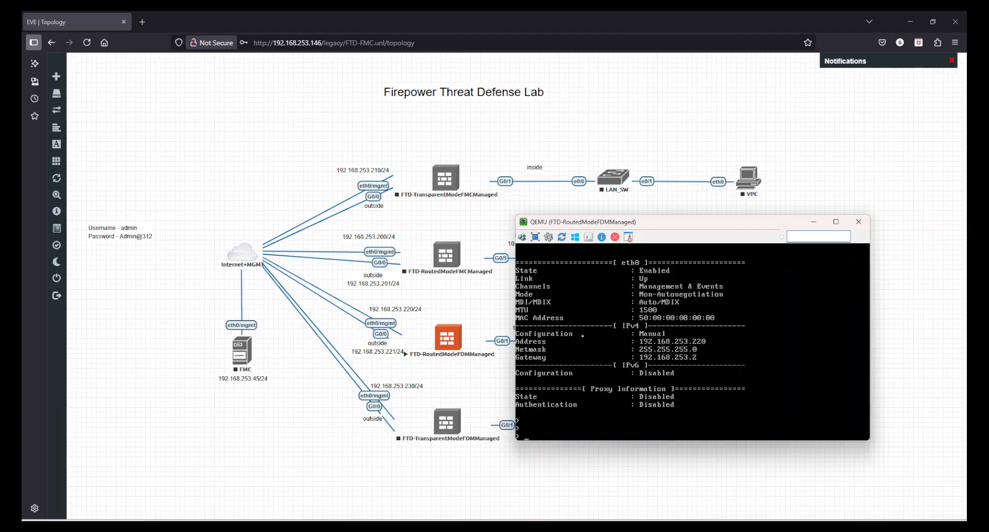
click(859, 222)
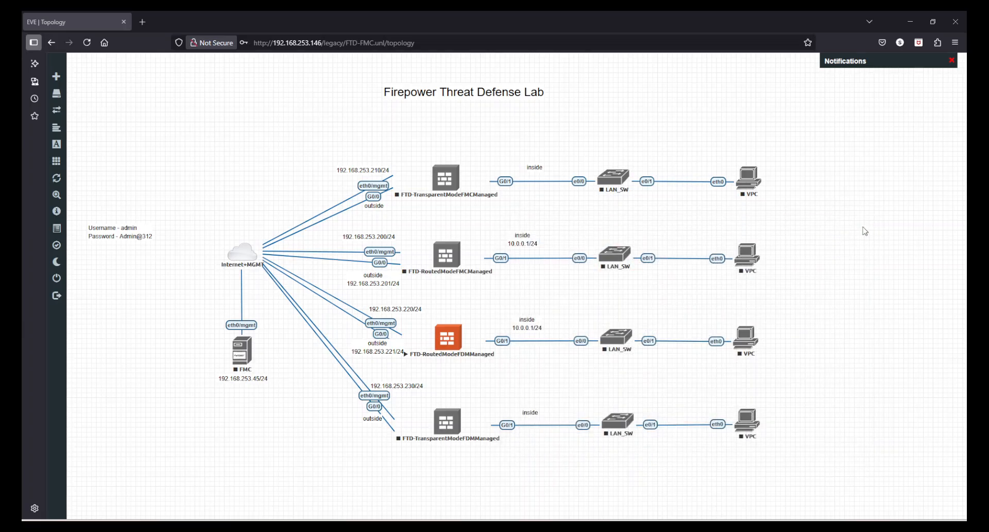
click(144, 27)
click(238, 43)
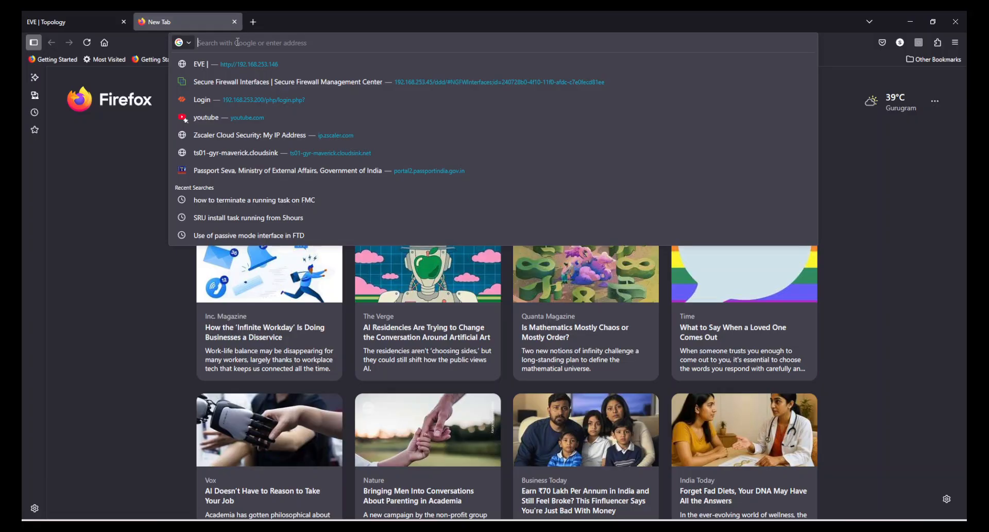
text(https:/)
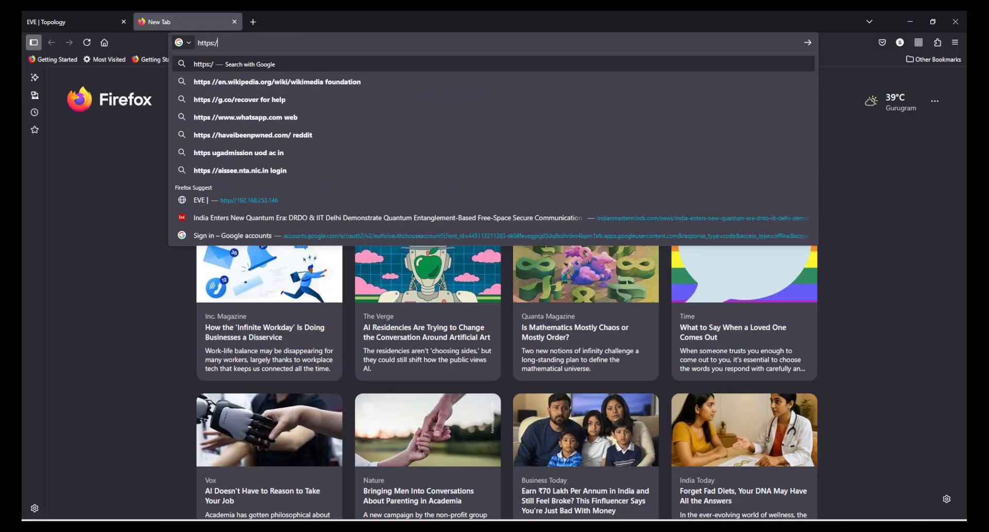
text(/192.168.2)
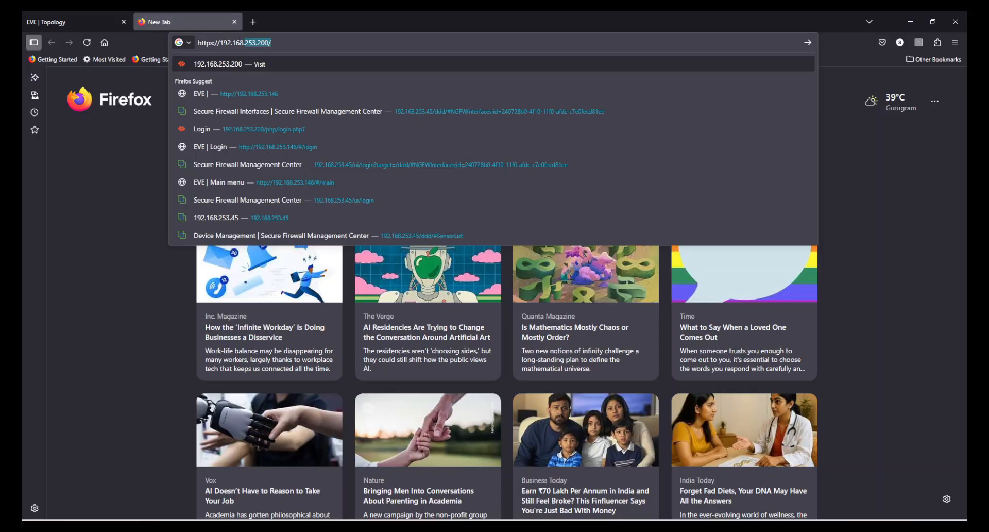
text(53.220)
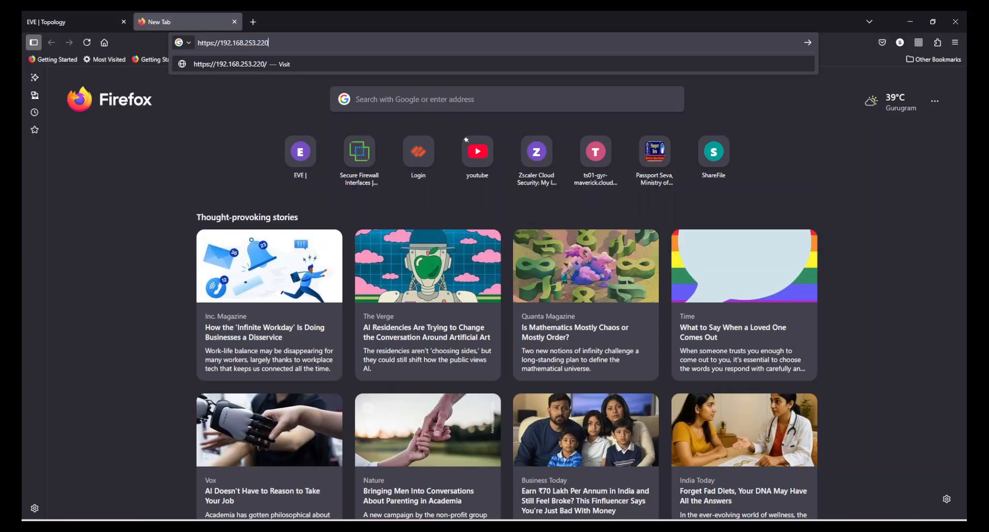
key(Return)
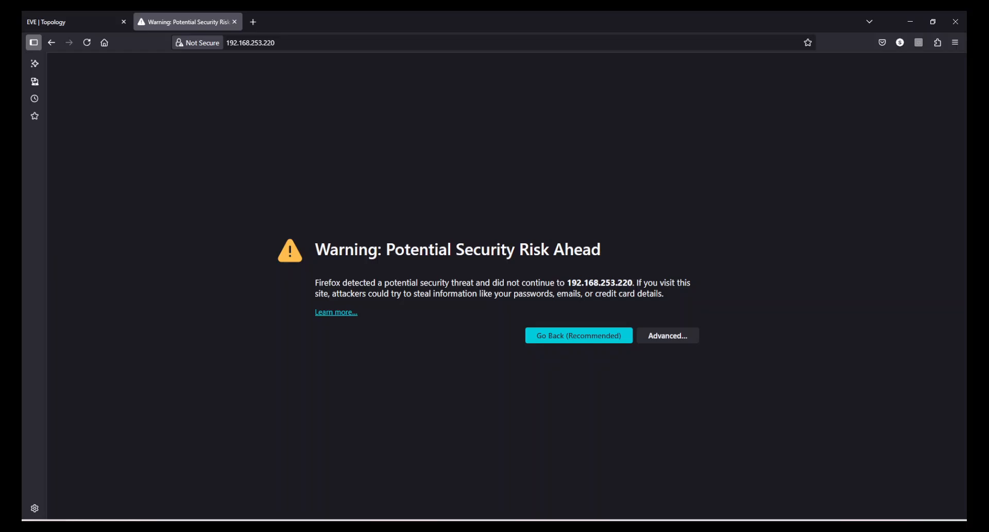
click(687, 335)
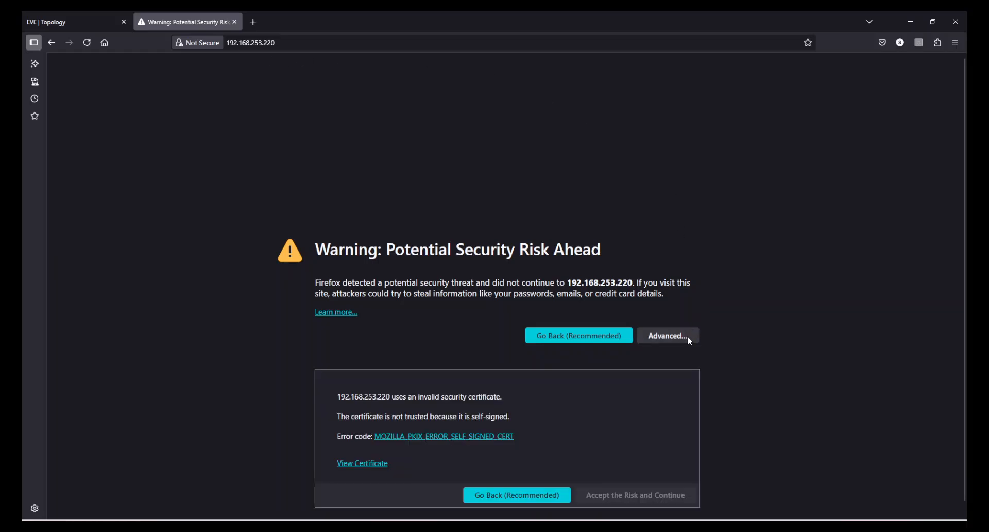
click(651, 499)
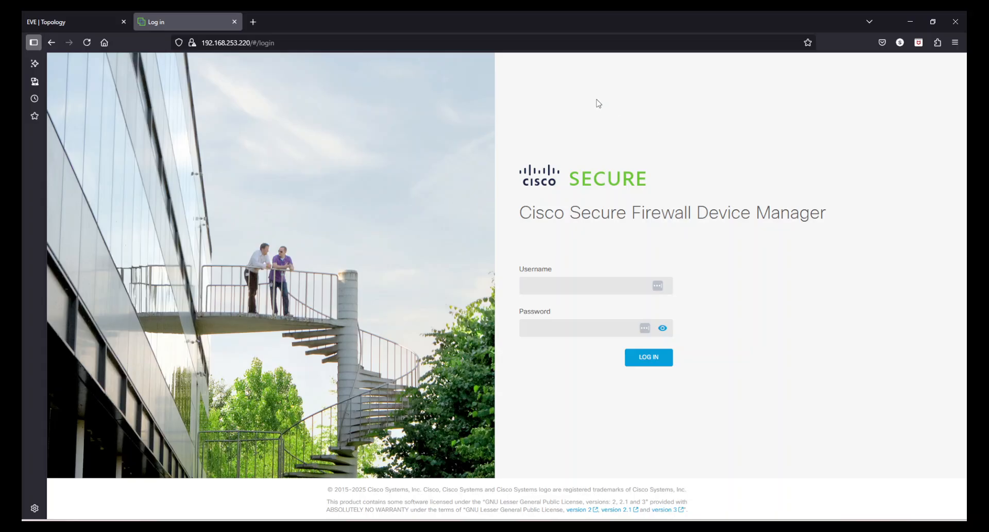
Step: Log in to Device Manager as admin with the account password, correcting a mistyped entry
drag(661, 214, 805, 214)
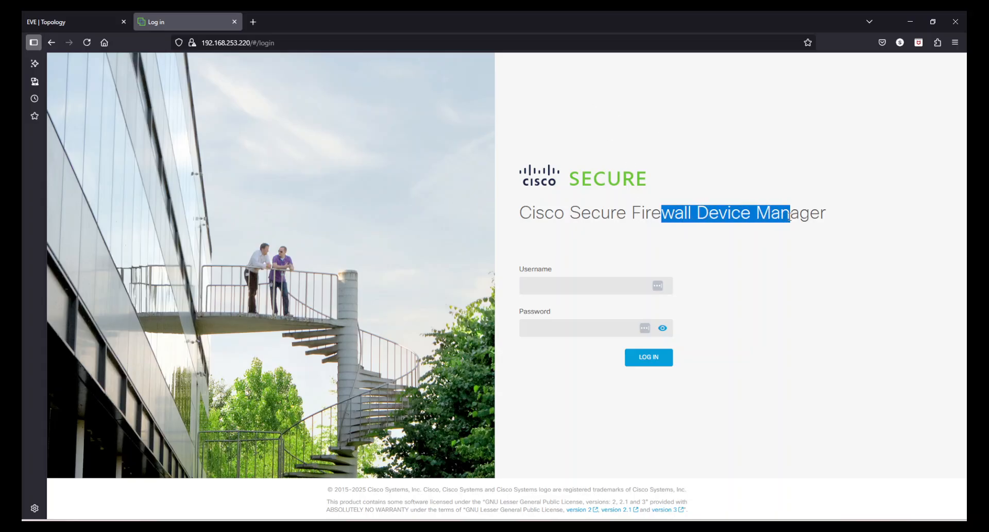
click(813, 214)
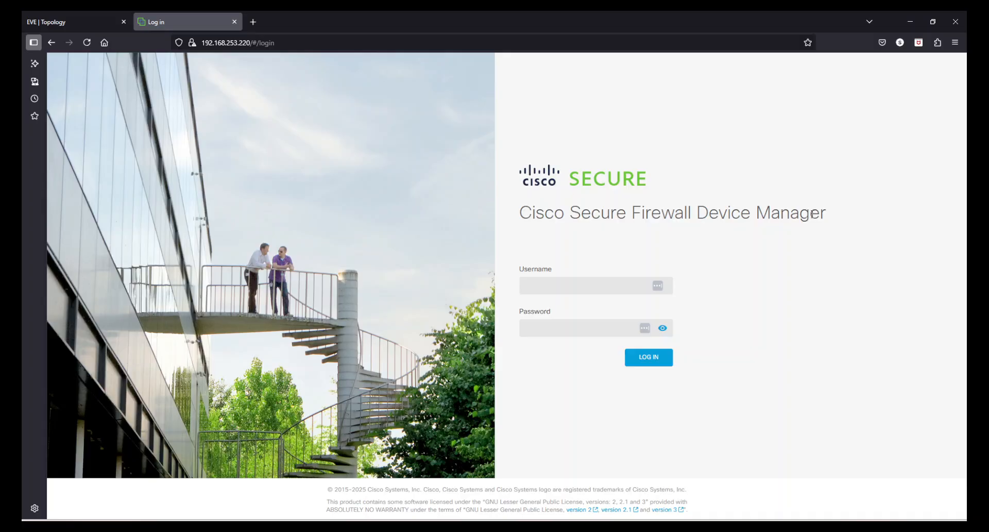
click(584, 292)
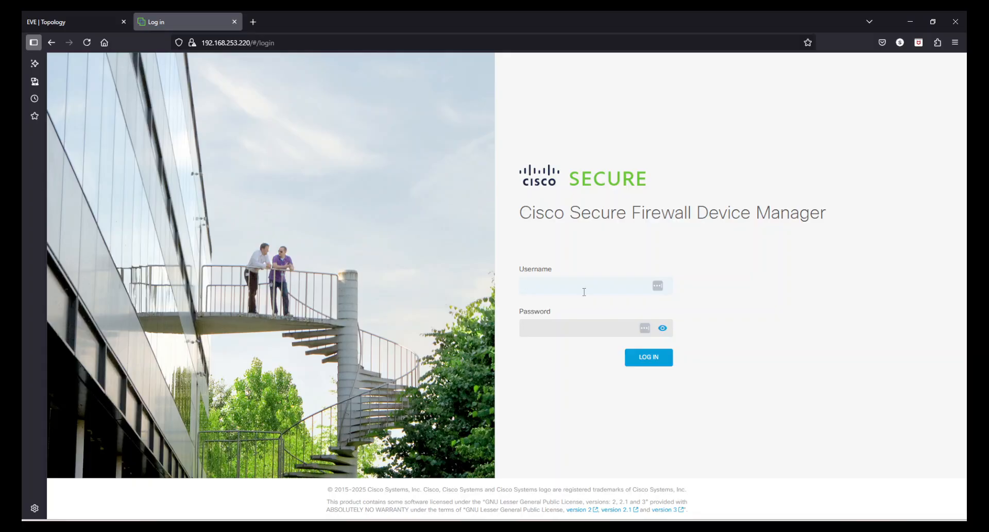
text(admin)
key(Tab)
text(A)
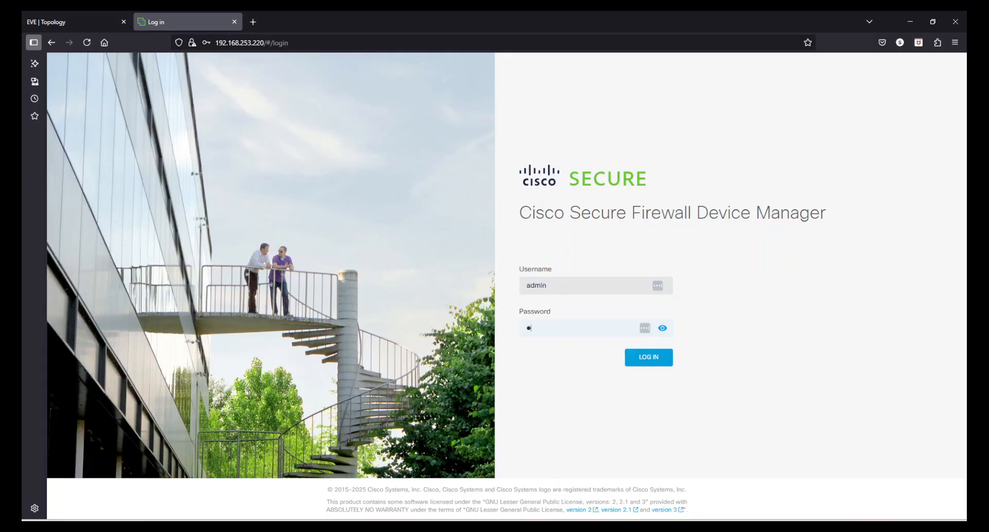
text(dmin12)
key(BackSpace)
key(BackSpace)
key(BackSpace)
key(BackSpace)
key(BackSpace)
key(BackSpace)
key(BackSpace)
text(Admin123!)
key(Return)
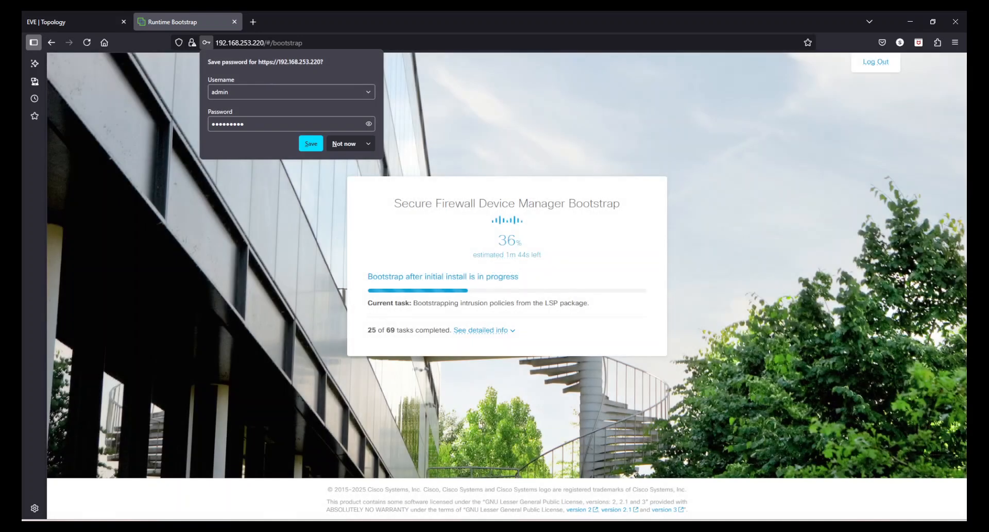
Step: Decline Firefox's save-password offer and wait for the bootstrap to finish all 69 tasks
click(345, 146)
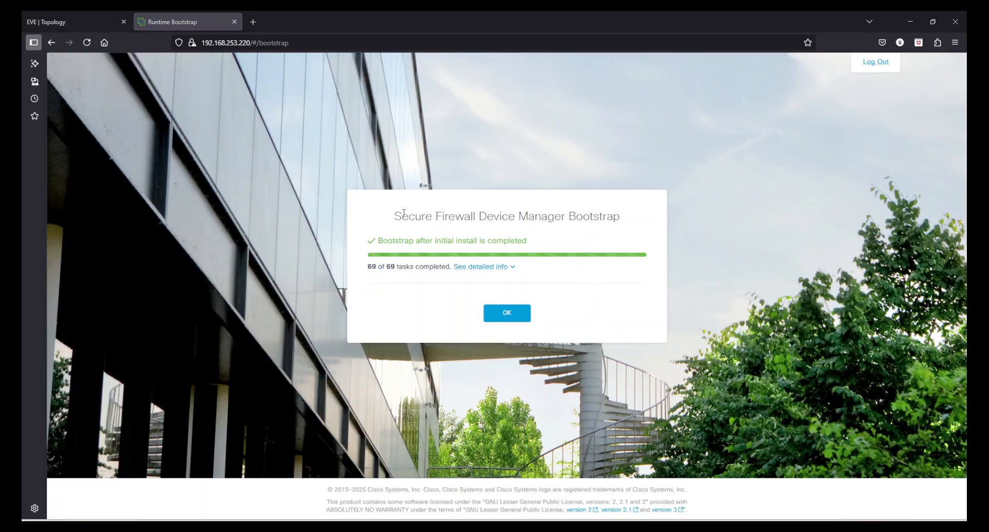
drag(394, 216, 520, 216)
click(525, 220)
Step: Acknowledge the completed bootstrap and inspect the interface icons in the Device Setup diagram
click(507, 313)
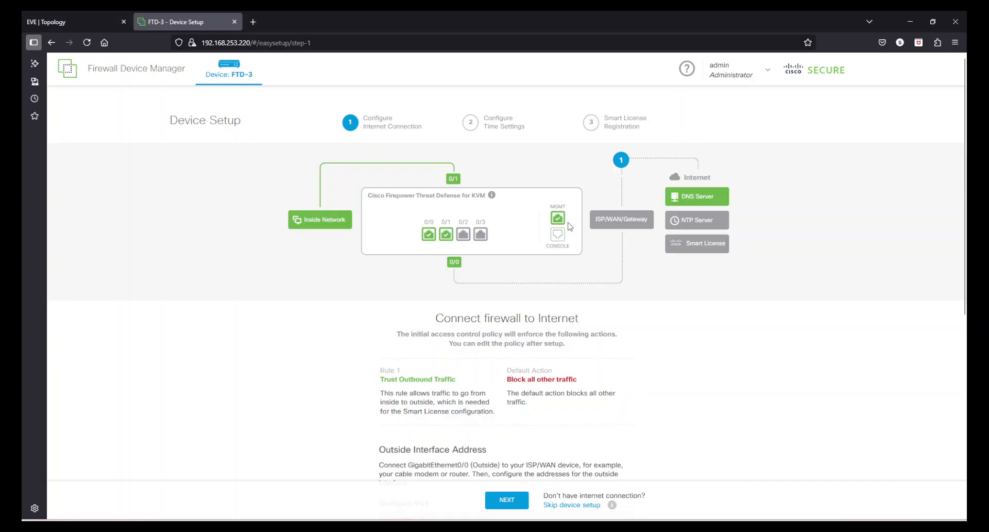
mouse_move(561, 220)
mouse_move(432, 236)
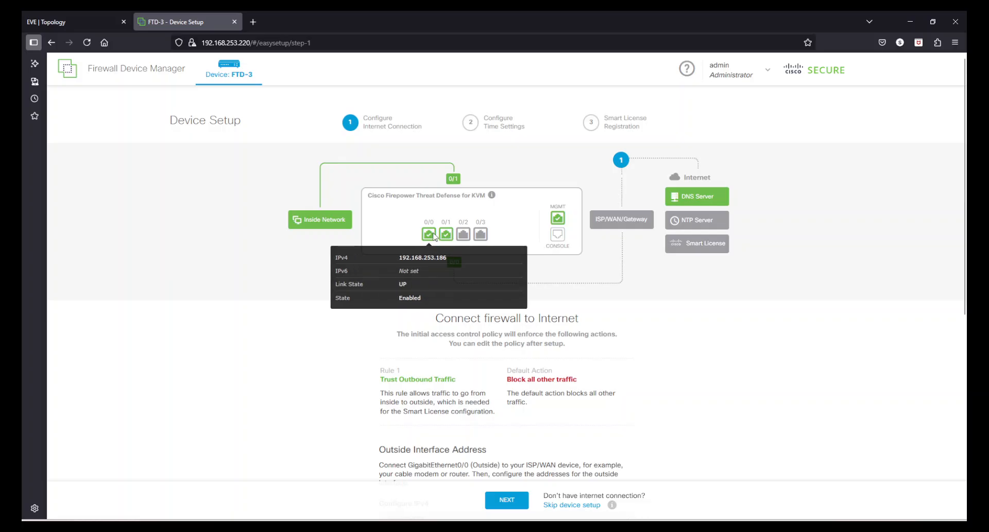
mouse_move(452, 185)
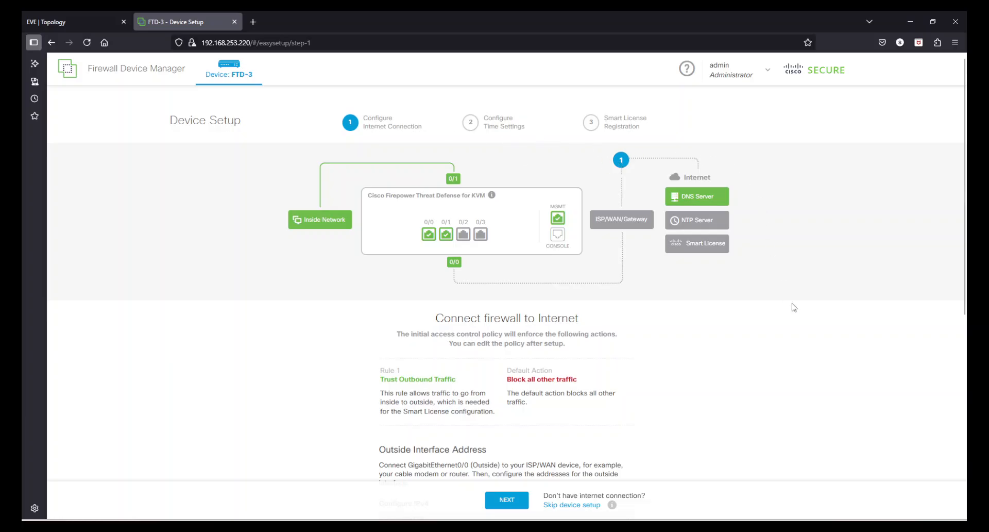
scroll(670, 369, down, 3)
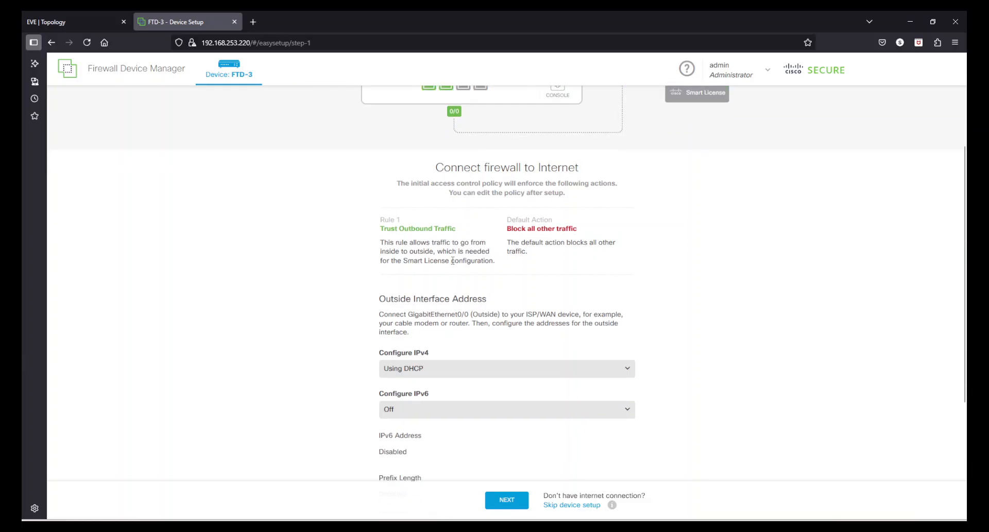
Step: Read through the Trust Outbound Traffic rule and default action descriptions
drag(386, 229, 454, 227)
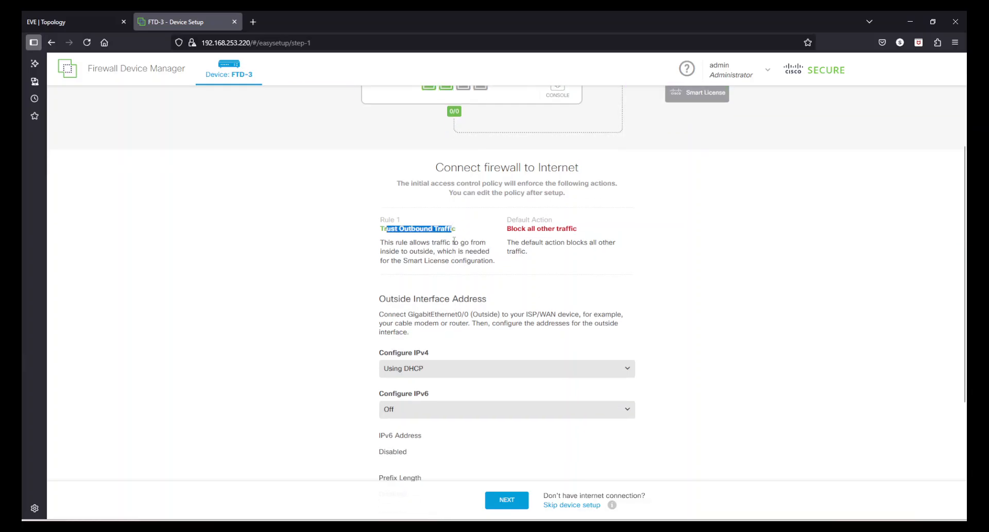
drag(388, 242, 479, 243)
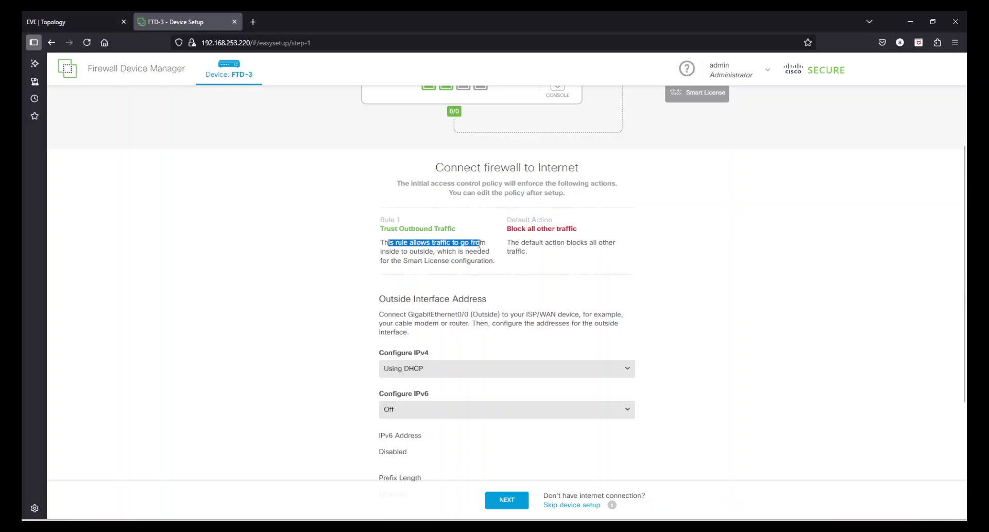
click(411, 254)
drag(389, 252, 485, 252)
click(425, 263)
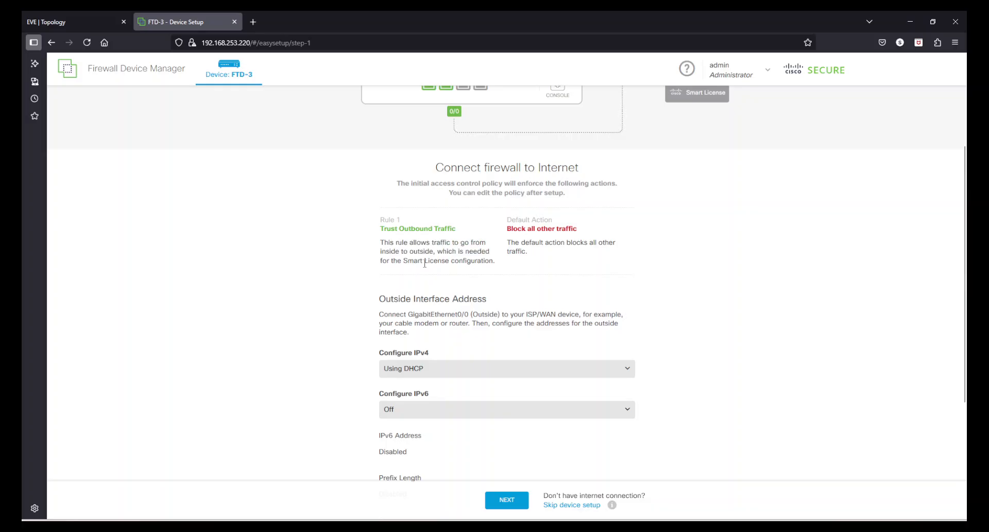
drag(382, 262, 482, 263)
click(484, 265)
drag(514, 229, 589, 243)
click(692, 331)
scroll(701, 330, down, 3)
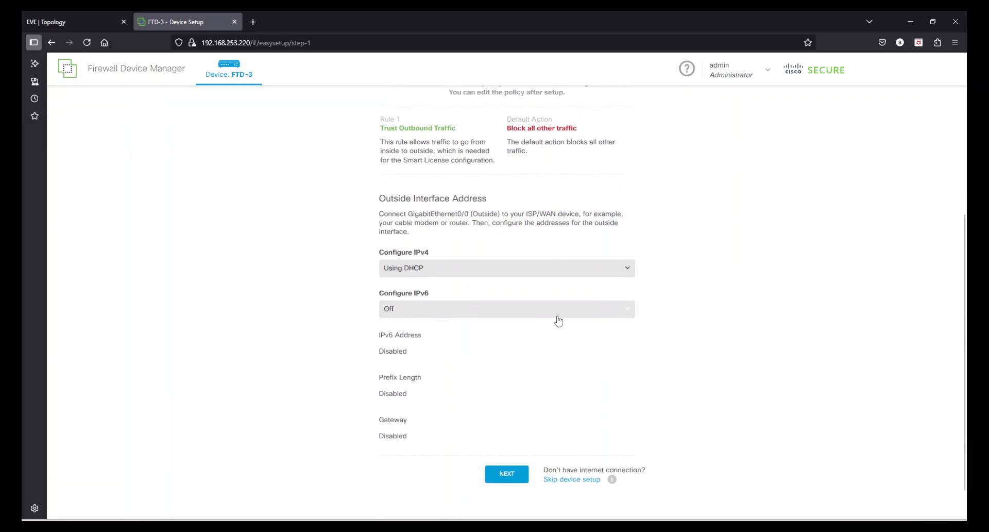
Step: Switch outside IPv4 to manual and enter address 192.168.253.221 after checking the lab topology
click(431, 275)
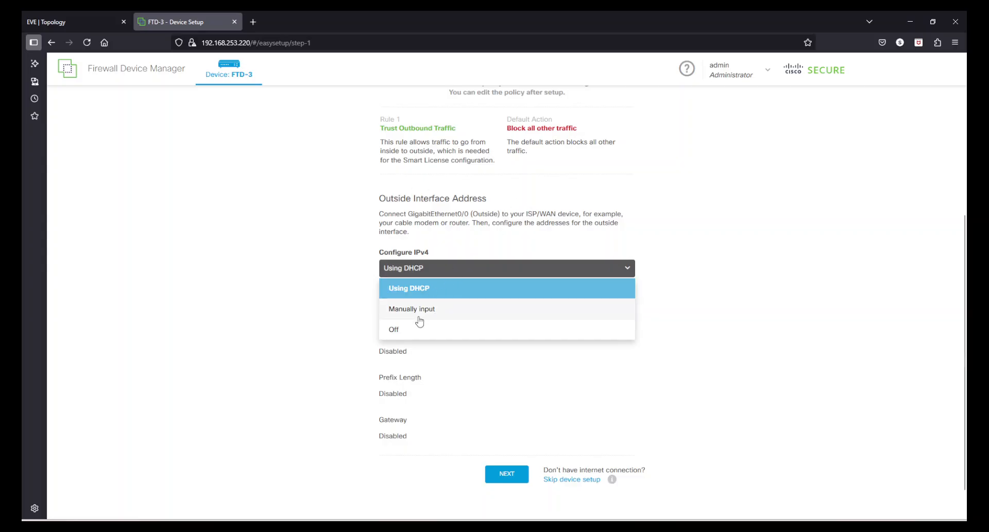
click(433, 311)
click(447, 307)
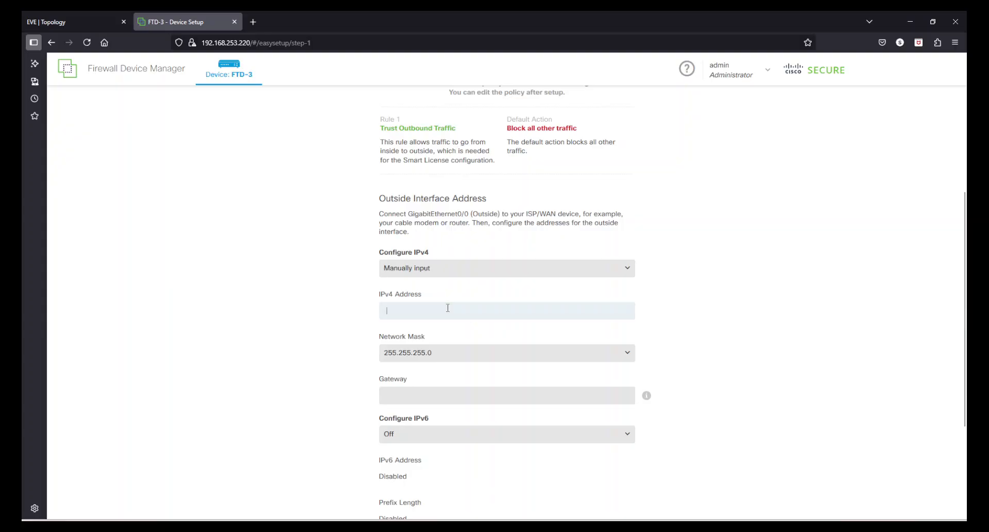
click(72, 22)
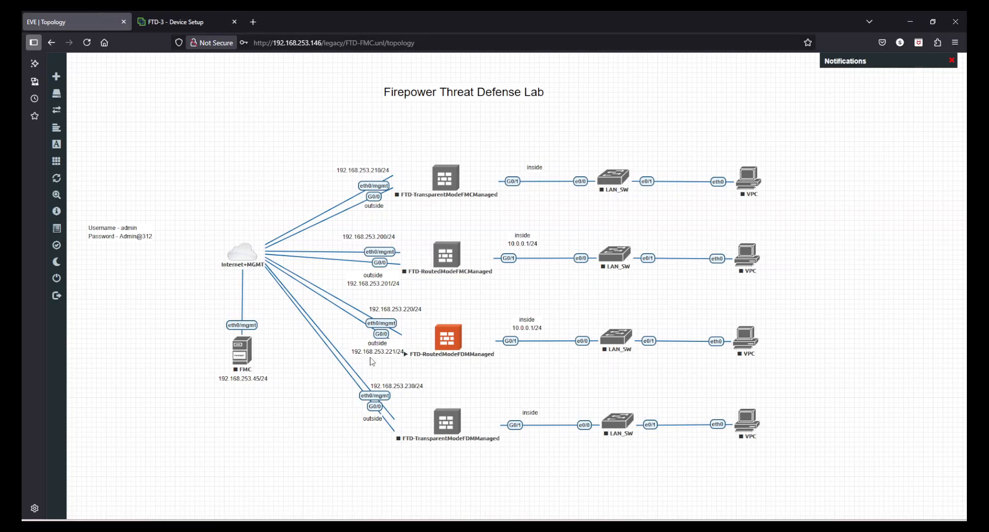
click(185, 21)
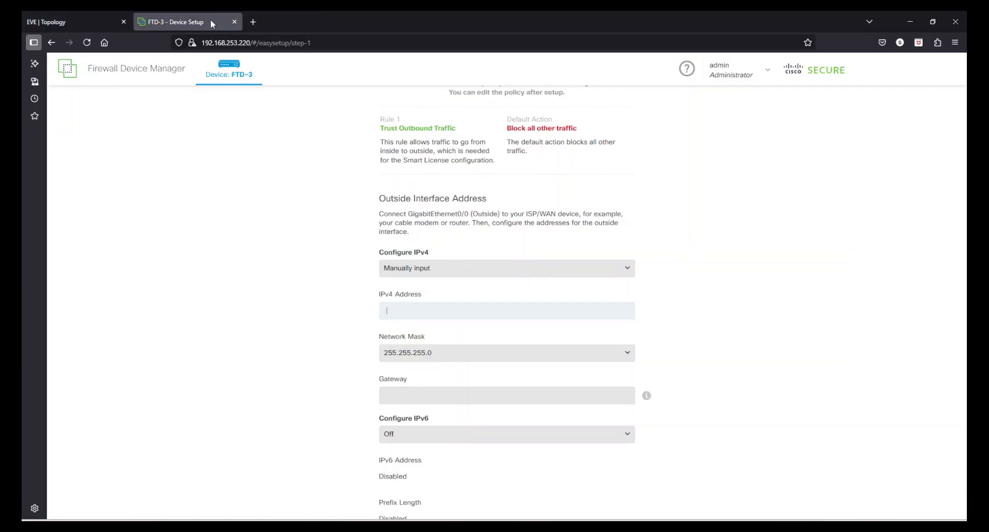
click(435, 310)
text(192.168.253.221)
Step: Enter 192.168.253.2 as the outside interface gateway
click(427, 394)
text(192.168.253.2)
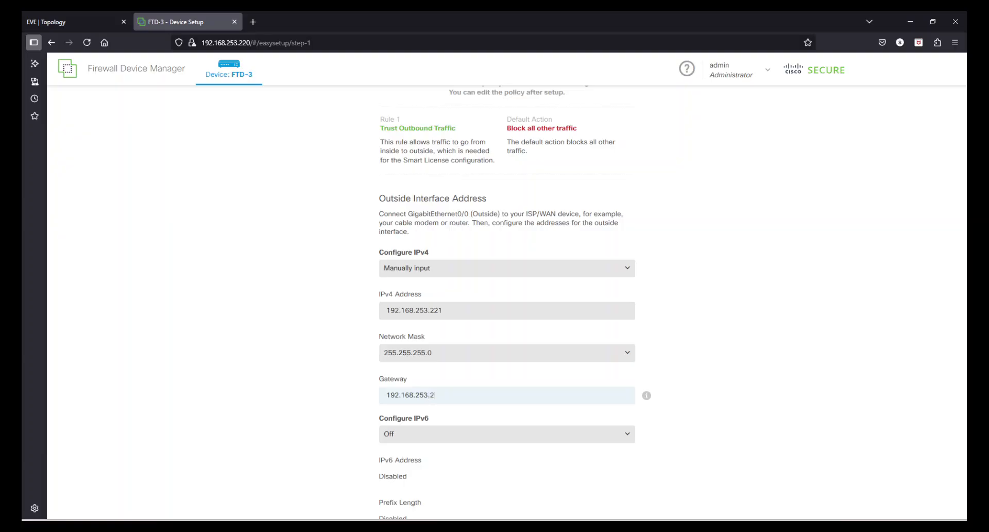
scroll(737, 346, down, 2)
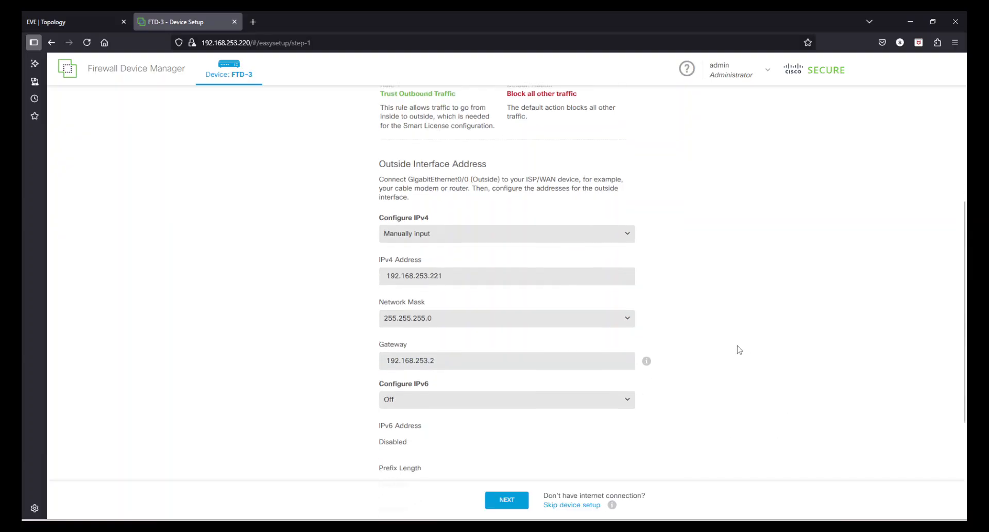
scroll(738, 346, down, 1)
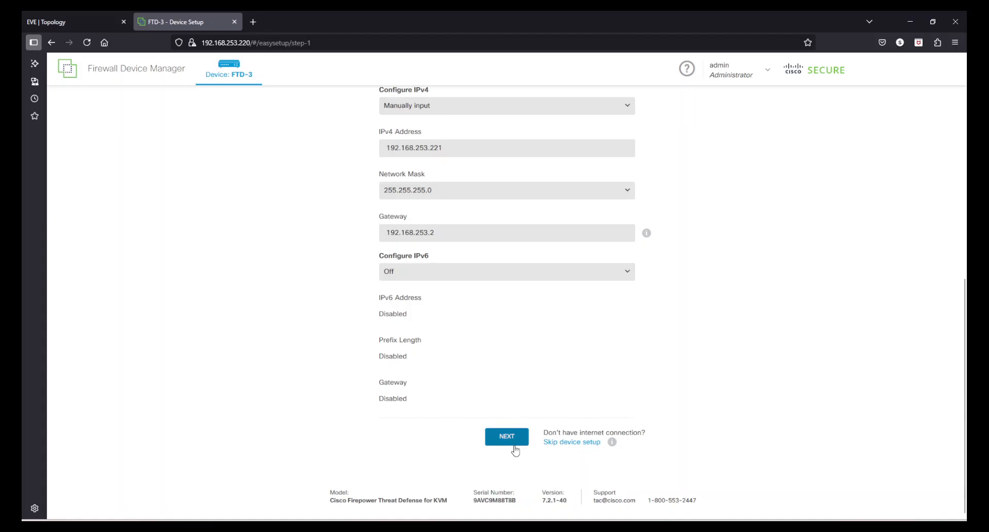
Step: Save the internet connection settings and wait for the Time Setting (NTP) step
click(500, 438)
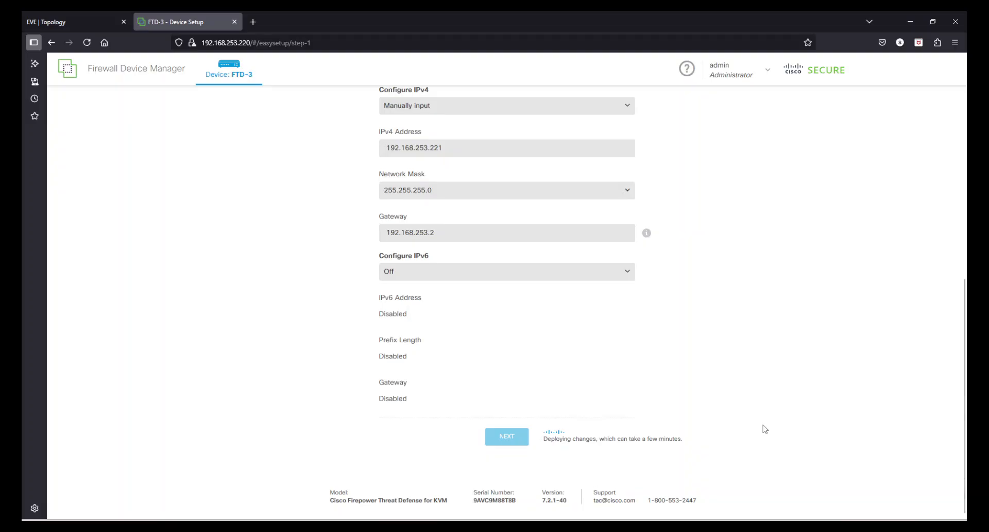
scroll(765, 429, up, 10)
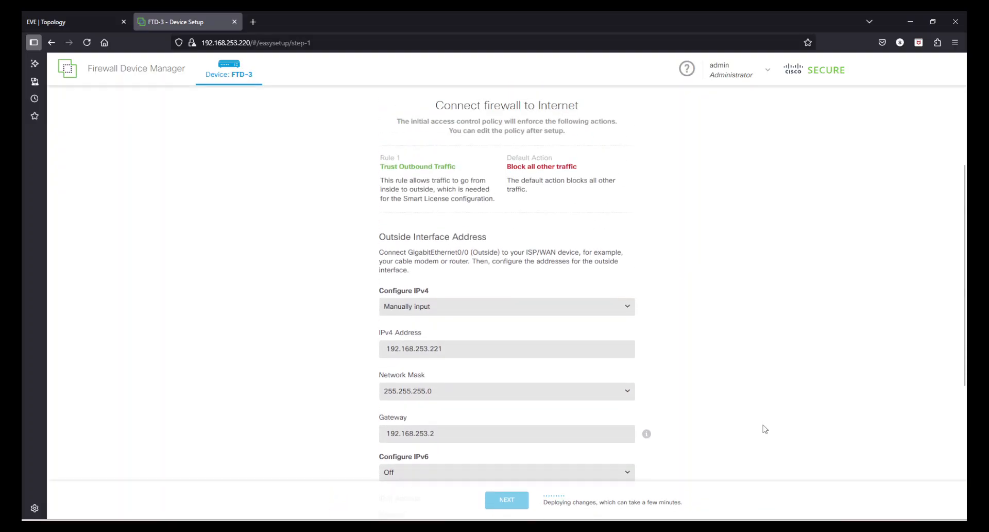
scroll(738, 406, down, 10)
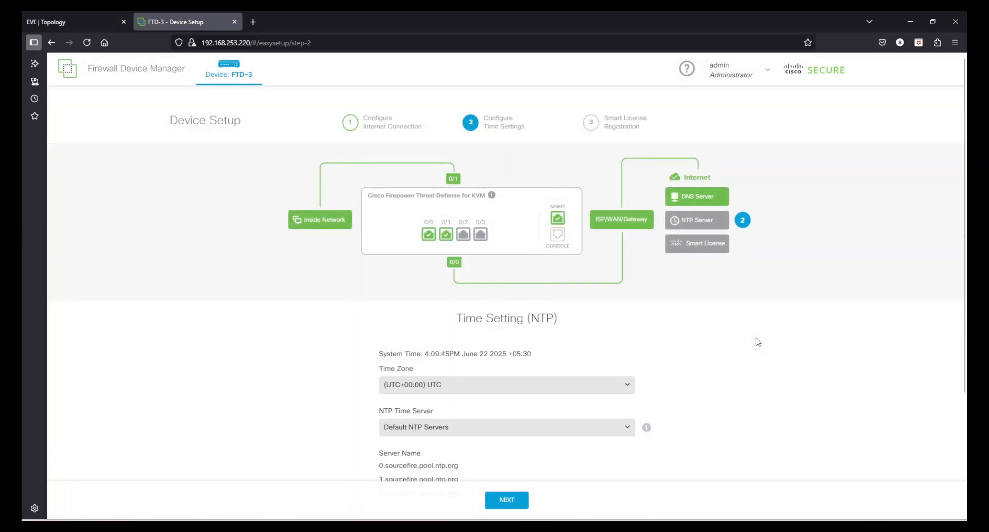
Step: Set the time zone to (UTC+05:30) Asia/Kolkata
scroll(758, 339, down, 2)
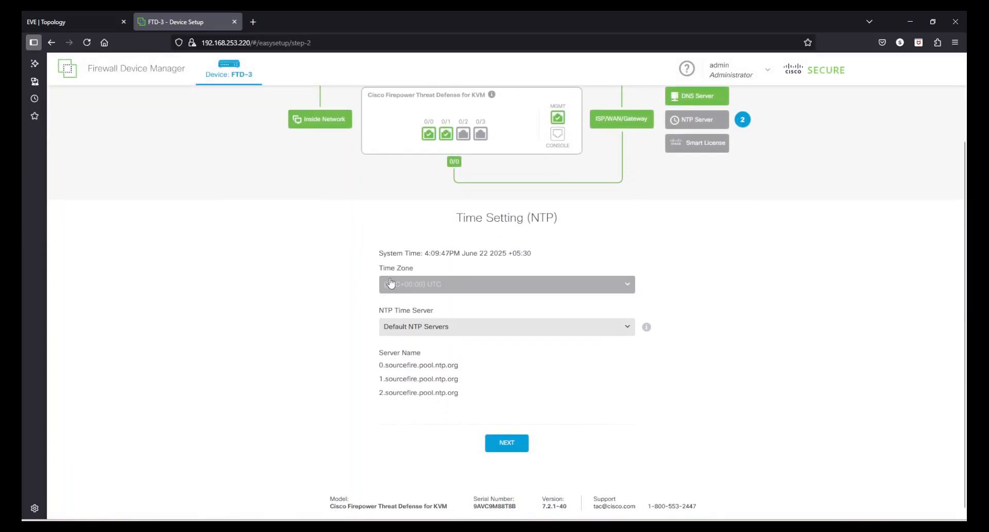
click(452, 287)
scroll(498, 376, down, 10)
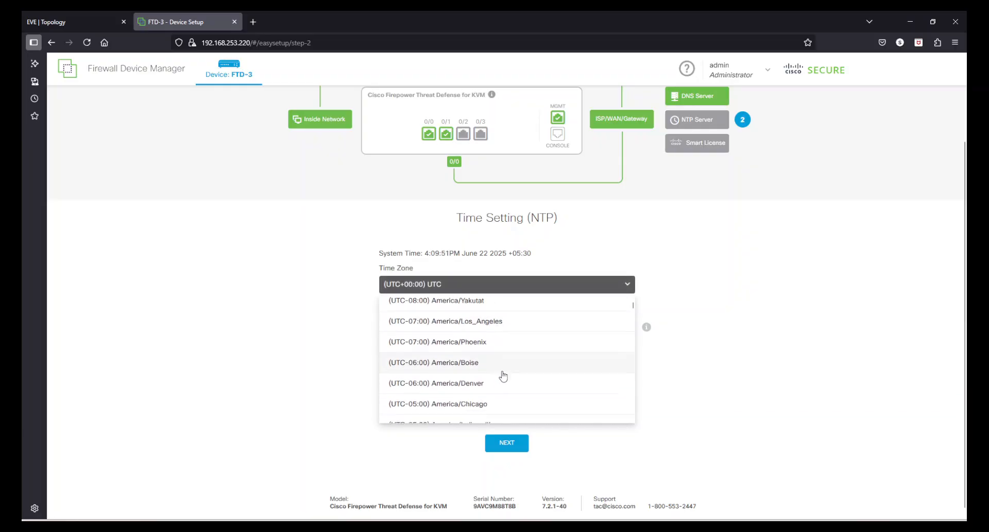
scroll(509, 379, down, 12)
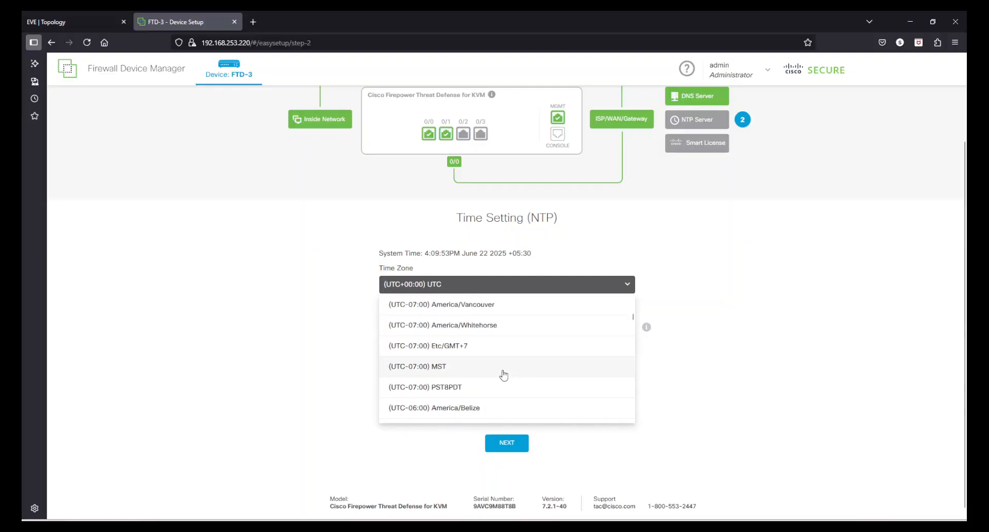
scroll(497, 376, down, 10)
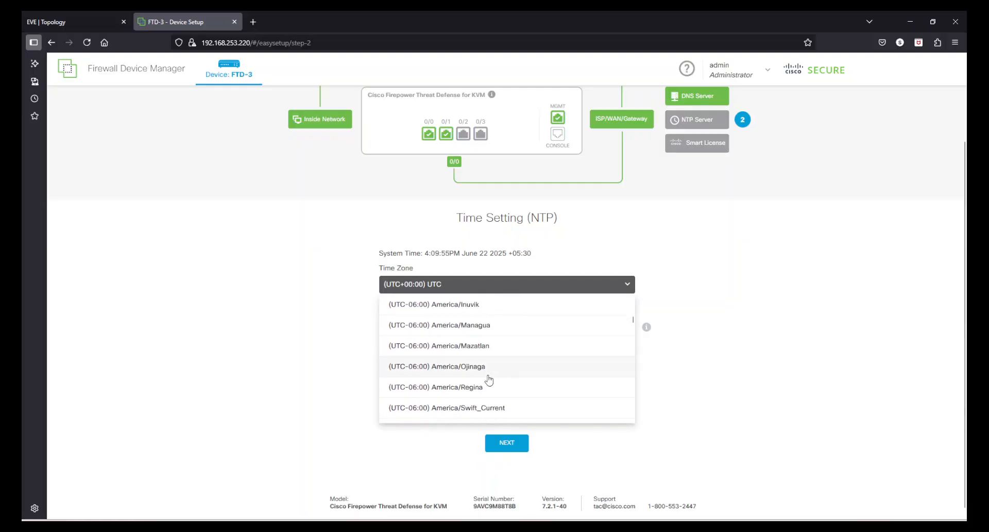
scroll(495, 372, down, 12)
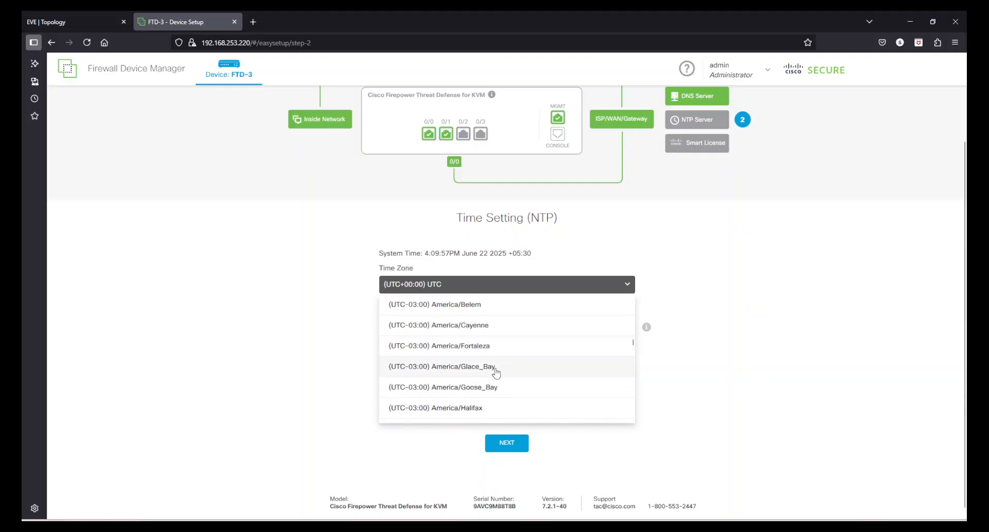
scroll(510, 376, down, 12)
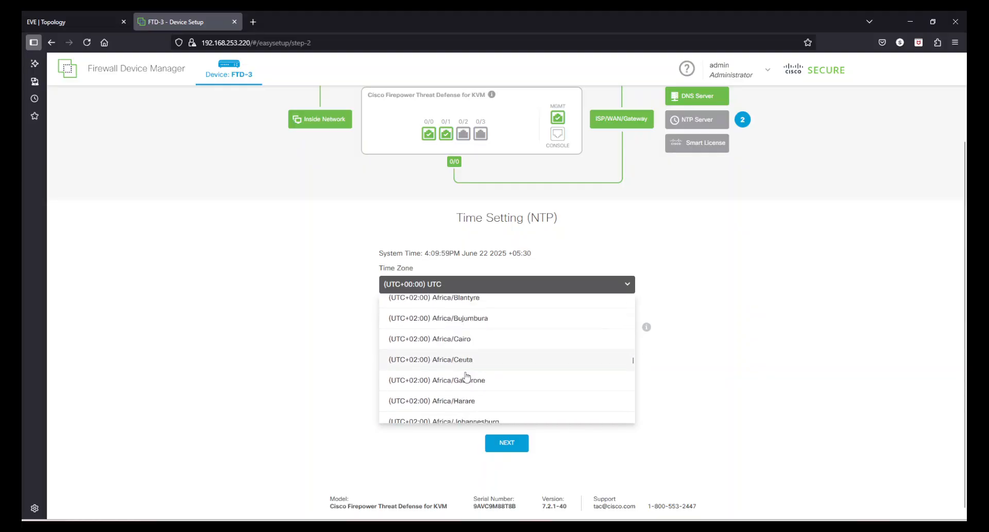
scroll(475, 383, down, 12)
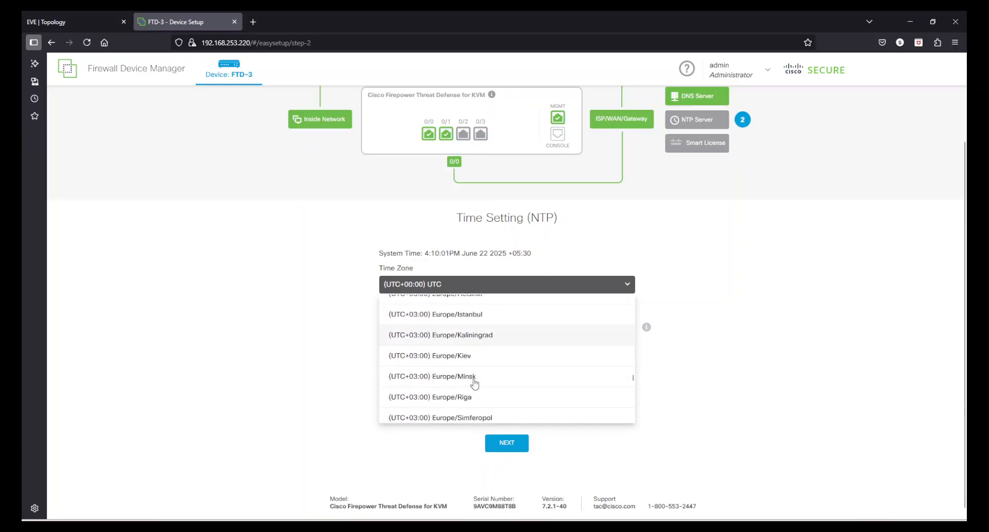
scroll(476, 382, down, 10)
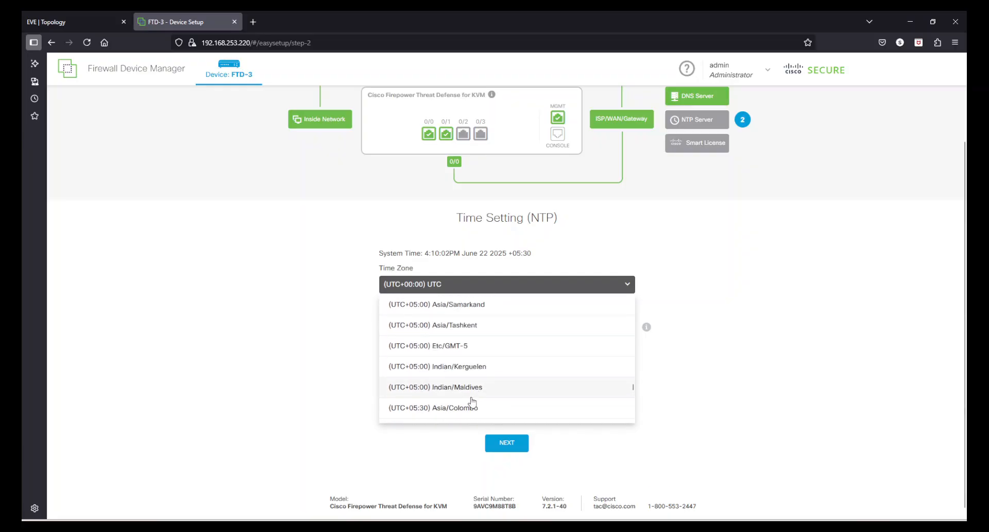
scroll(450, 413, down, 3)
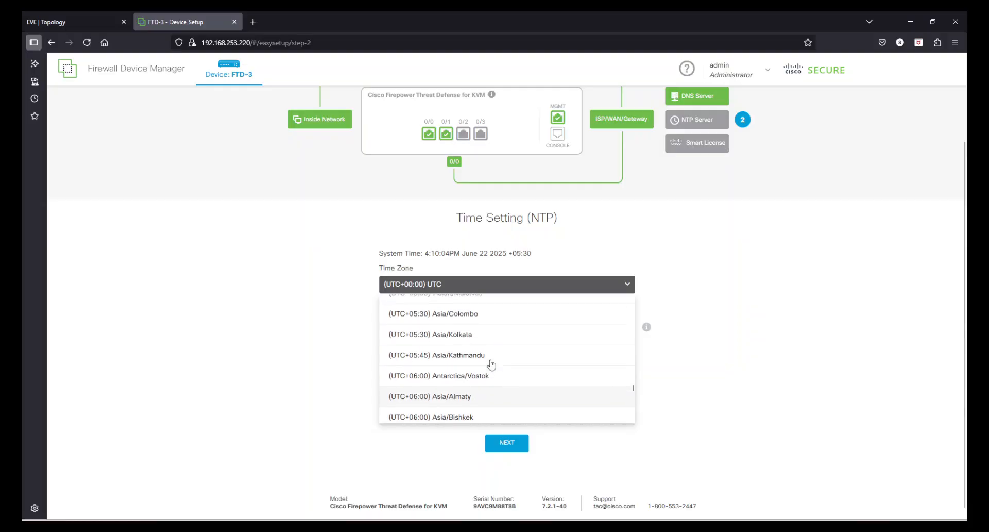
click(454, 347)
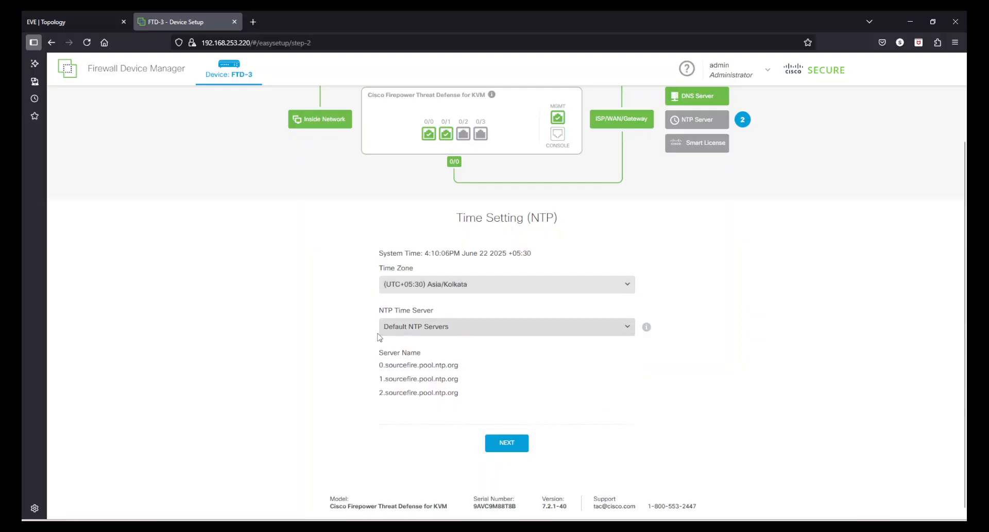
Step: Keep Default NTP Servers and save the time settings
drag(369, 365, 619, 386)
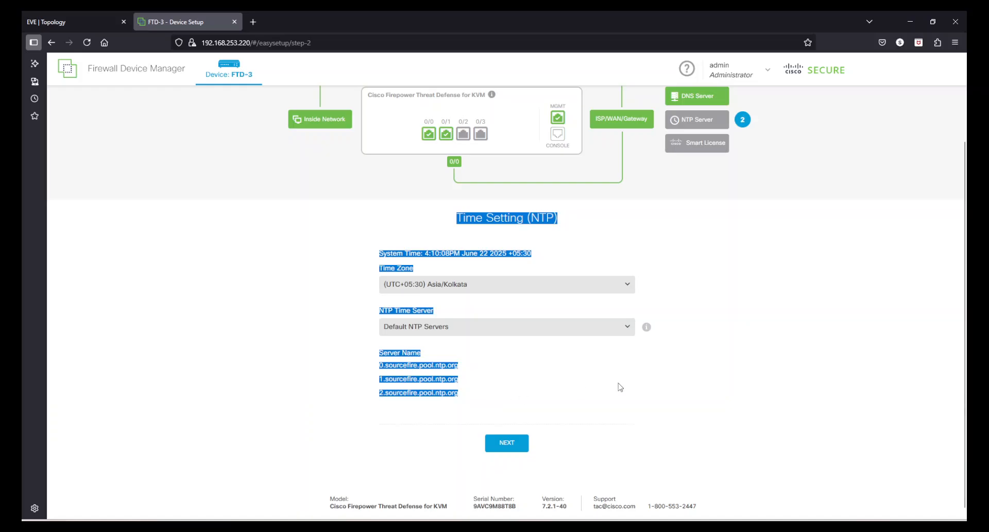
click(620, 387)
click(501, 331)
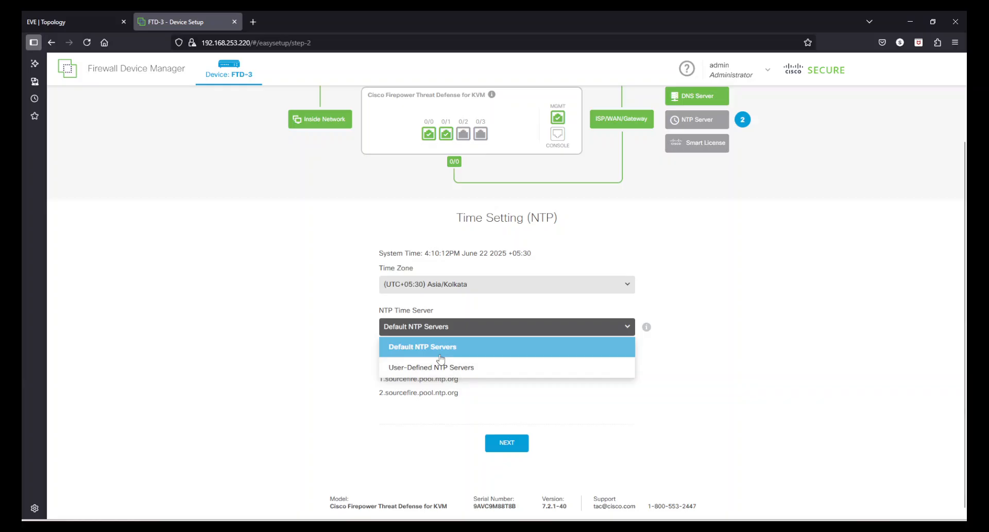
click(765, 316)
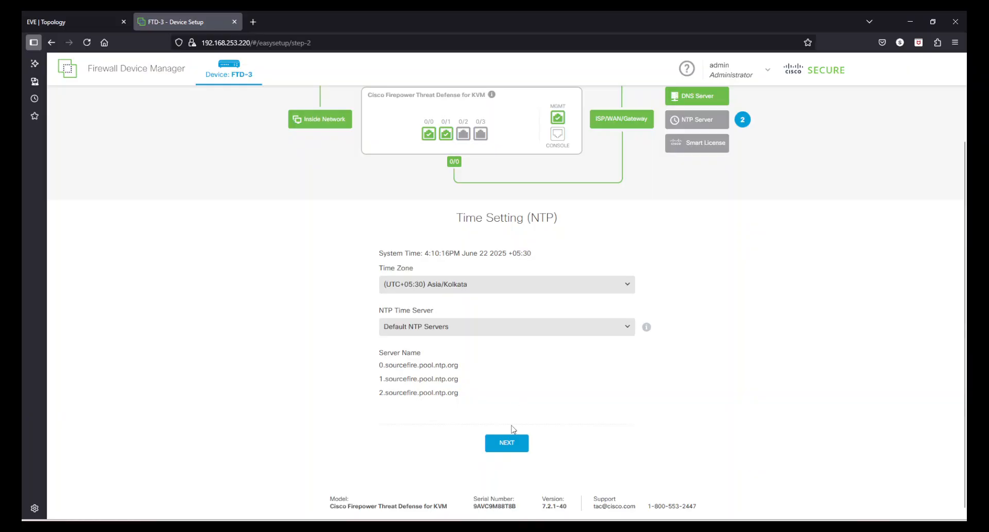
click(510, 442)
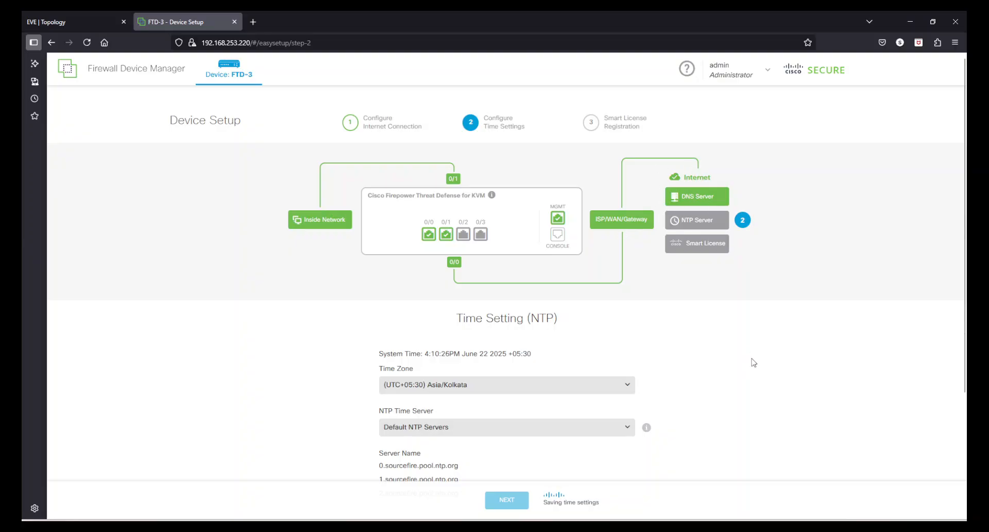
Step: Continue with the 90-day evaluation period, pick the FTDv10 - Tiered performance tier, and finish setup
scroll(784, 375, down, 3)
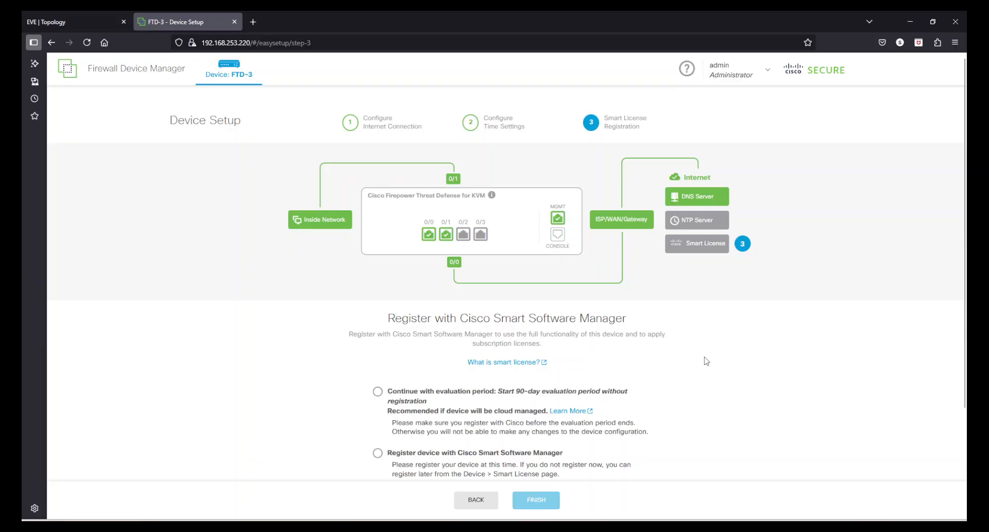
scroll(707, 361, down, 3)
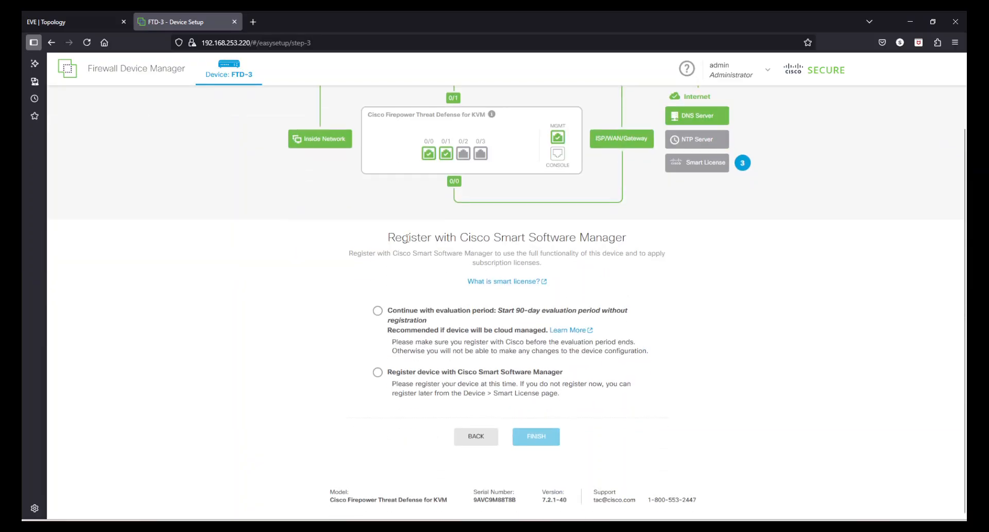
drag(407, 238, 598, 238)
click(801, 320)
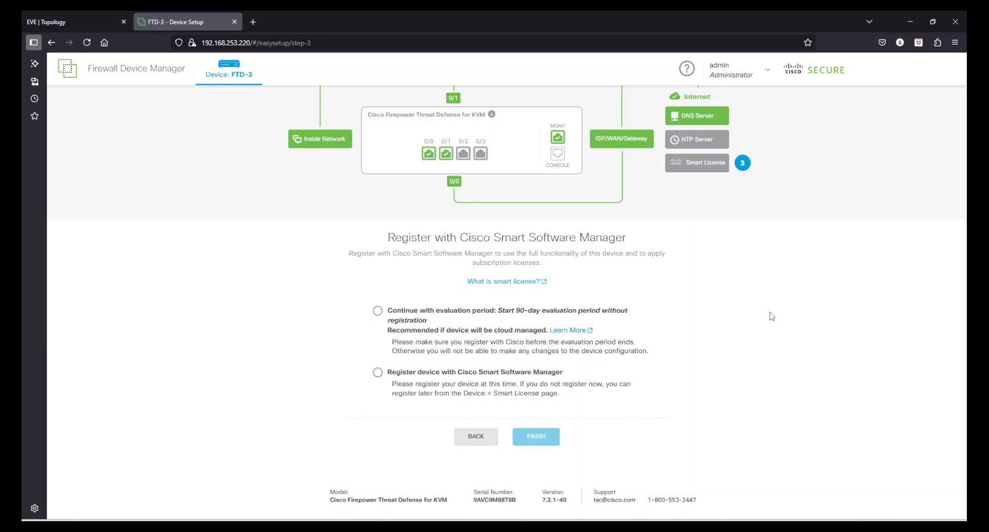
click(378, 311)
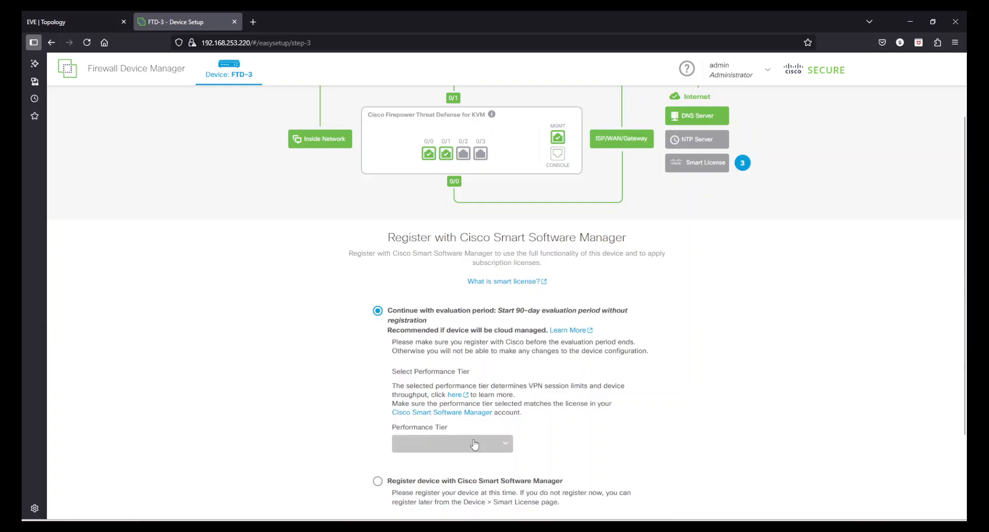
click(471, 444)
scroll(471, 443, down, 2)
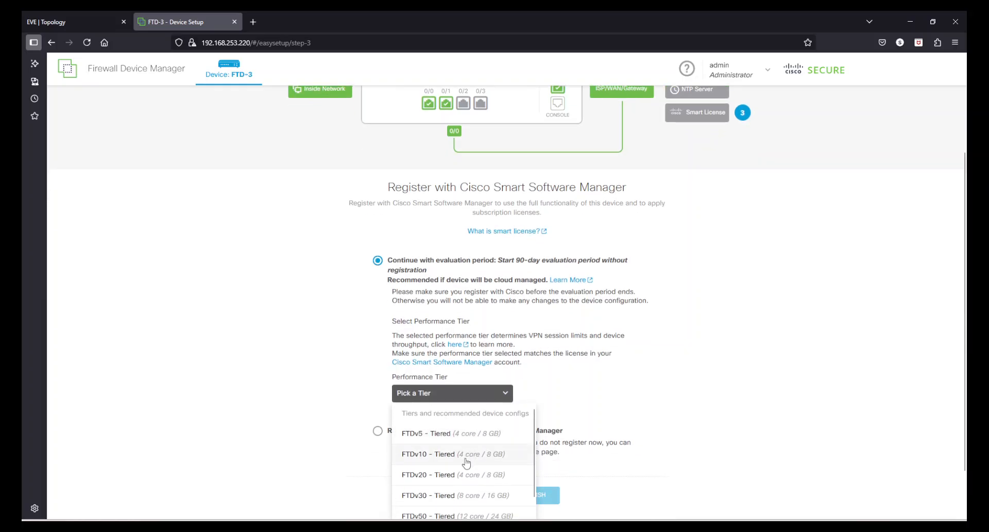
click(467, 460)
scroll(705, 384, down, 2)
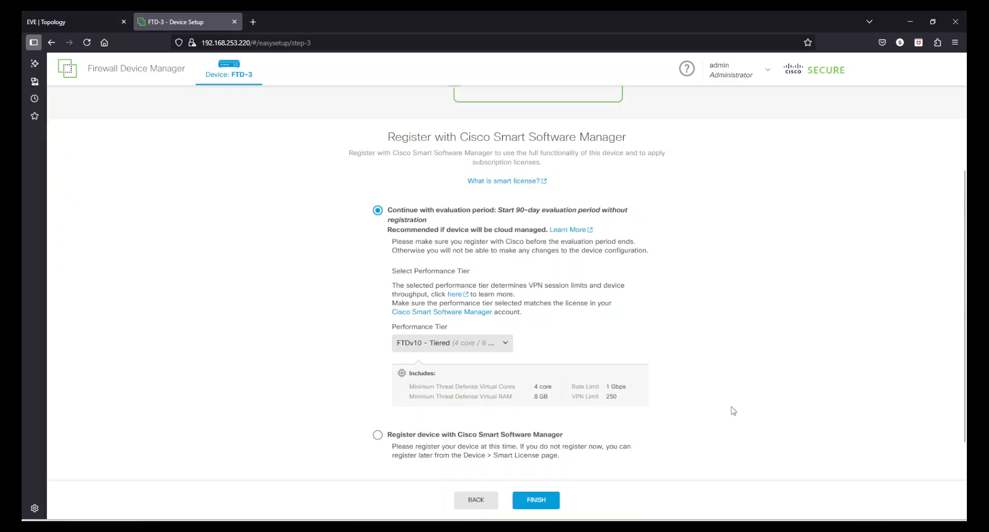
scroll(731, 410, down, 2)
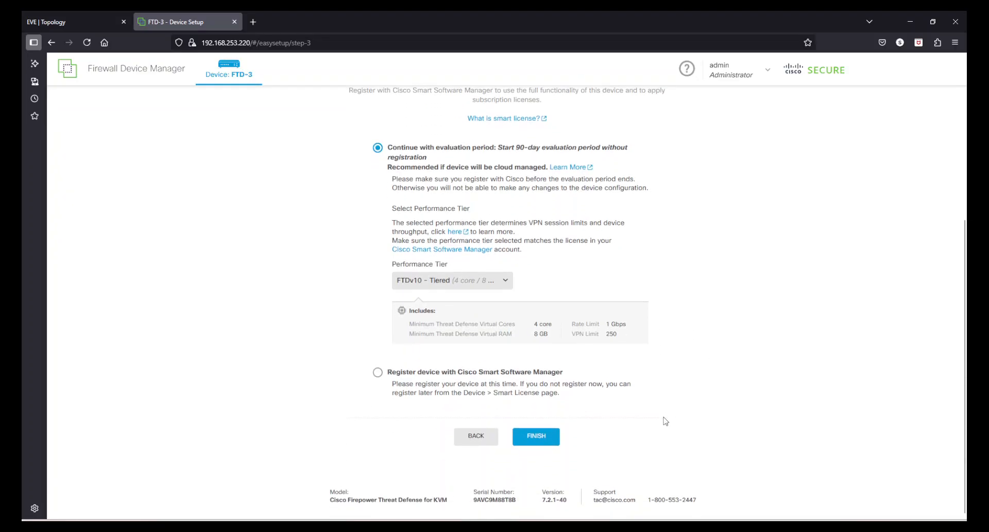
click(550, 443)
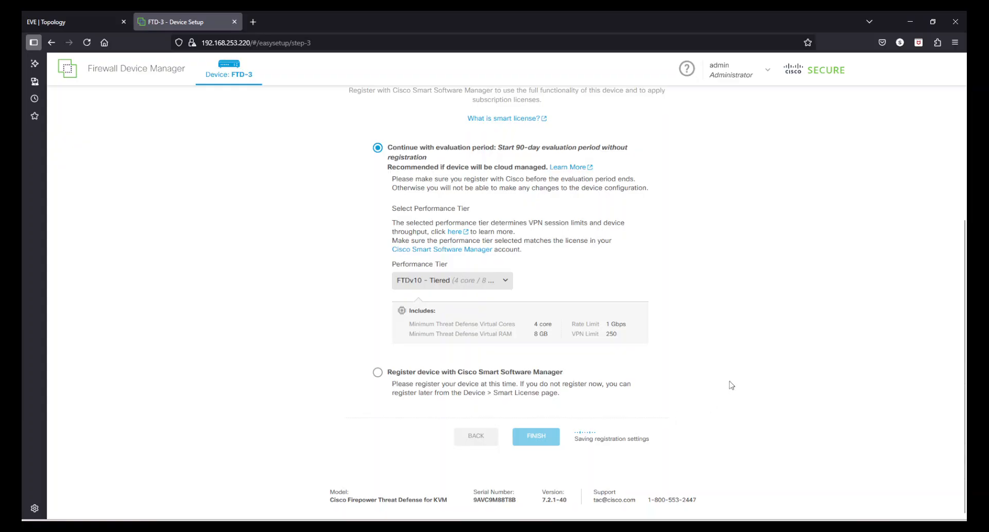
Step: Wait for registration to save and the device-ready dialog to appear on Device Summary
scroll(732, 385, up, 2)
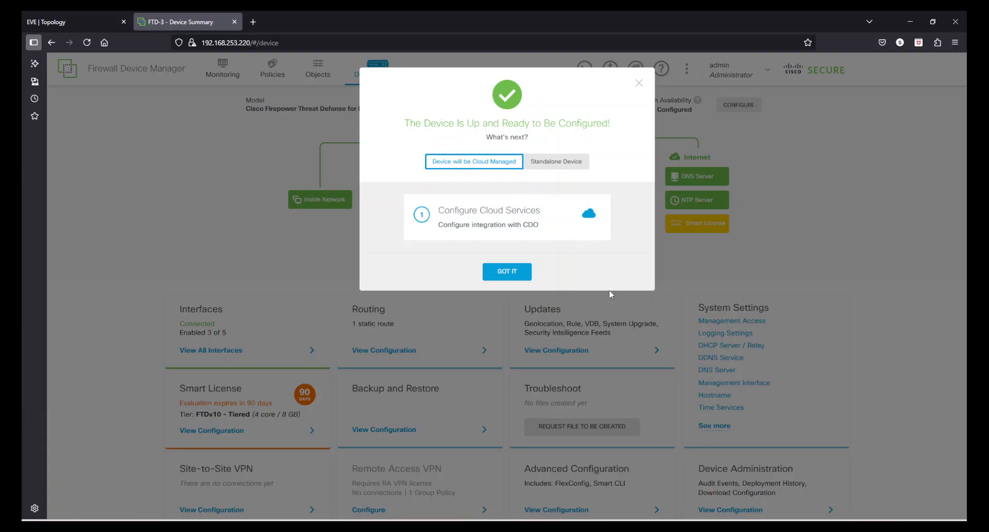
Step: Choose Standalone Device and close the device-ready dialog
click(556, 164)
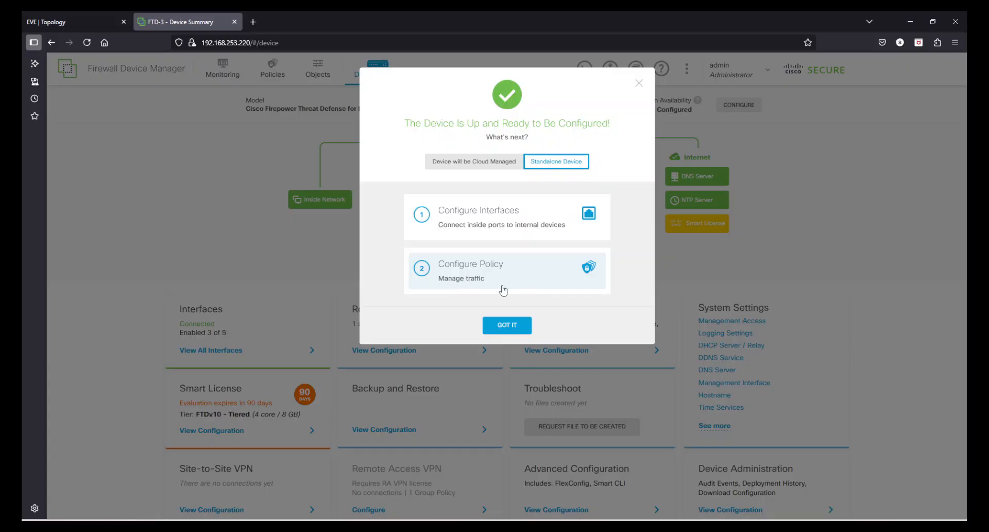
click(639, 83)
scroll(832, 243, down, 1)
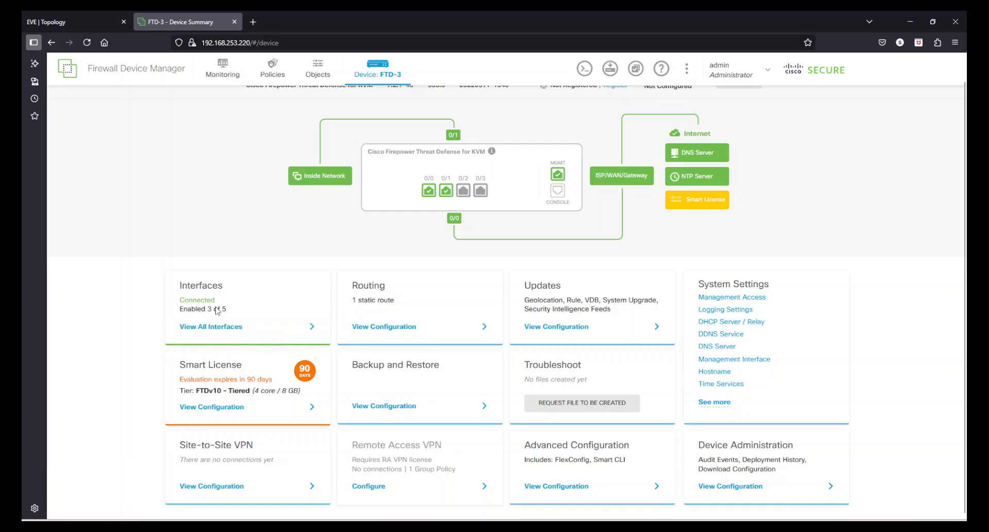
drag(231, 310, 166, 313)
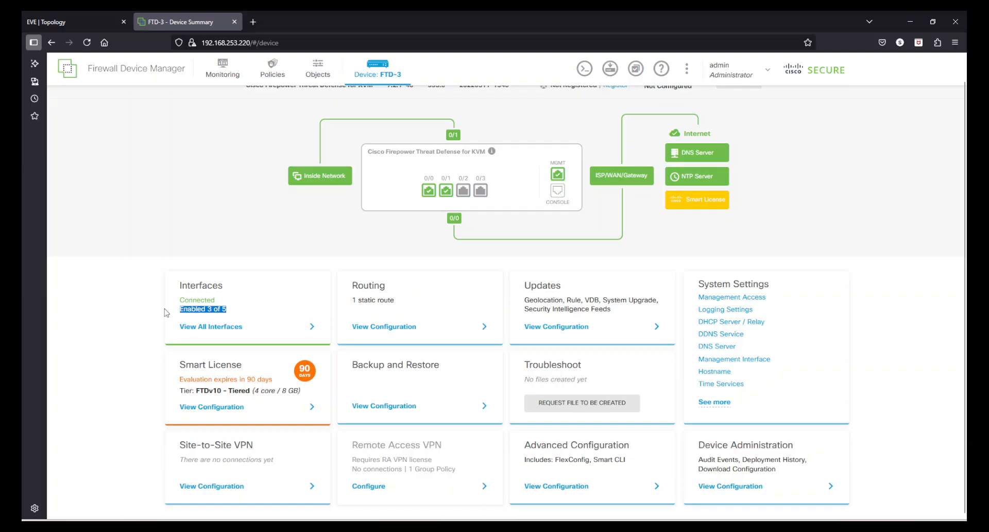
click(83, 331)
scroll(915, 401, up, 1)
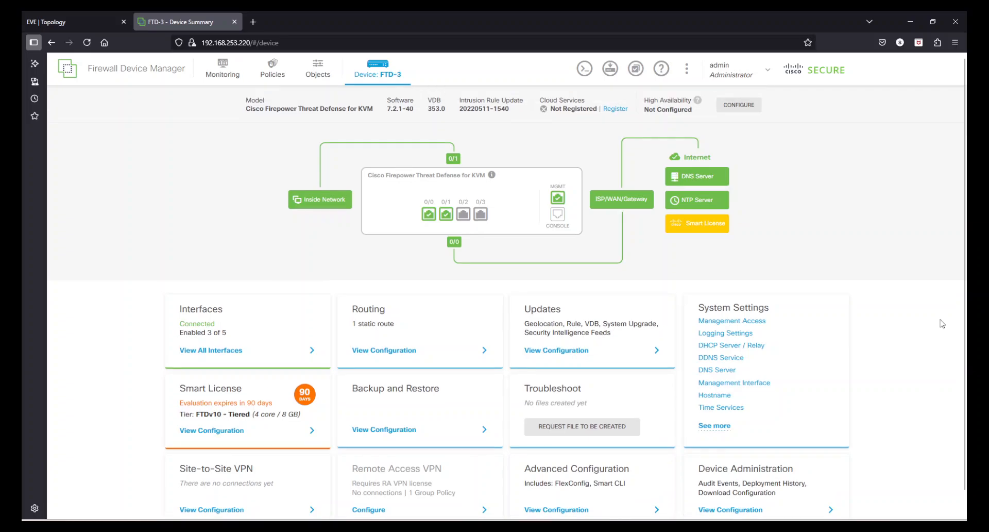
scroll(666, 449, down, 1)
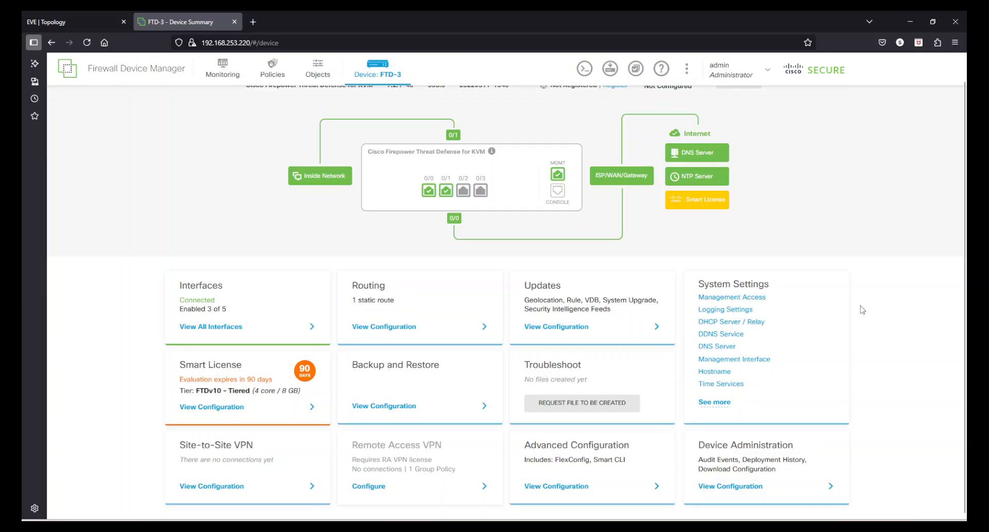
scroll(862, 310, up, 1)
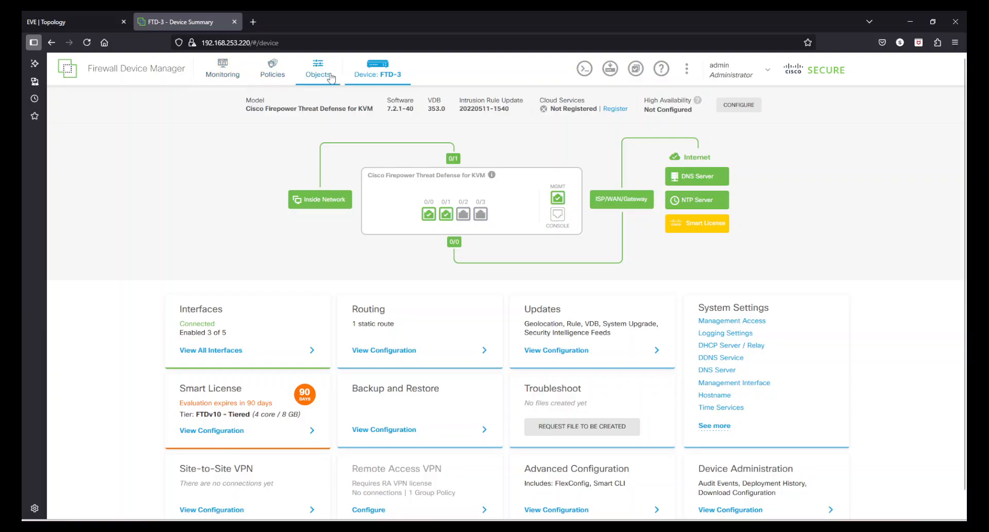
scroll(896, 185, down, 1)
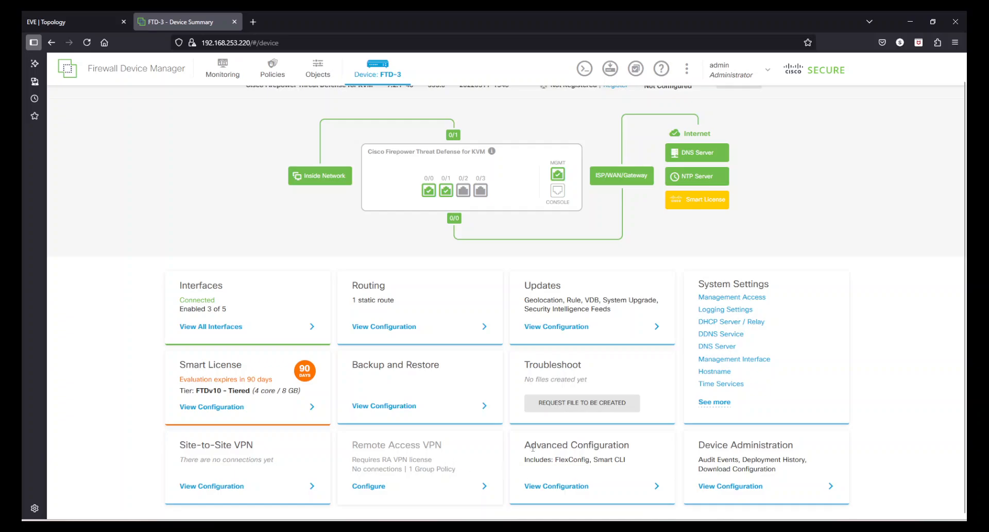
drag(533, 446, 591, 451)
drag(600, 461, 621, 459)
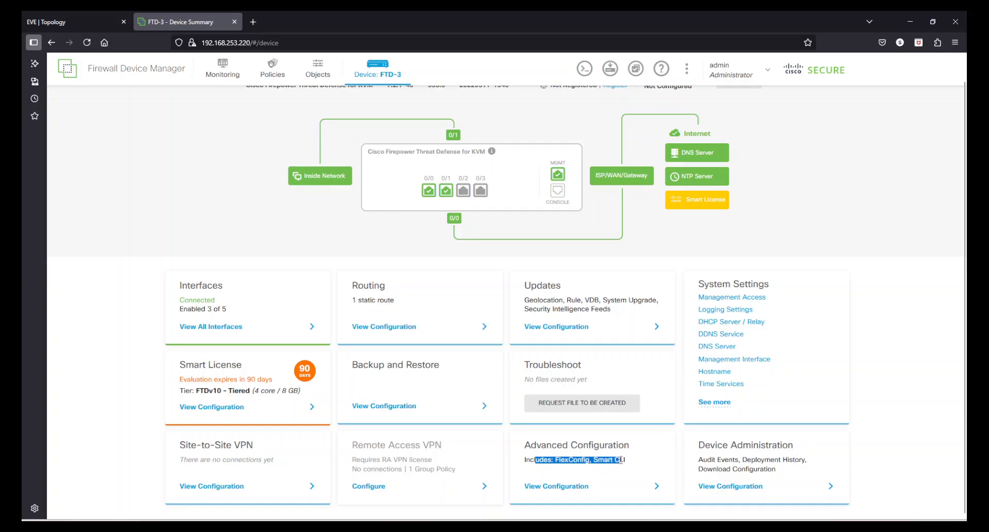
click(908, 405)
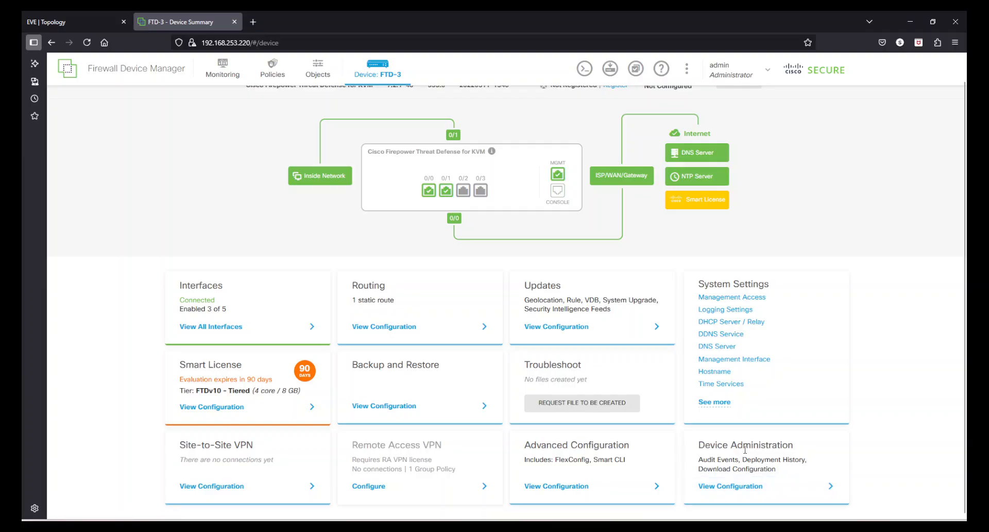
Step: Leave the audit log and Download Configuration pages and return to the FTD-3 Device Summary
click(765, 489)
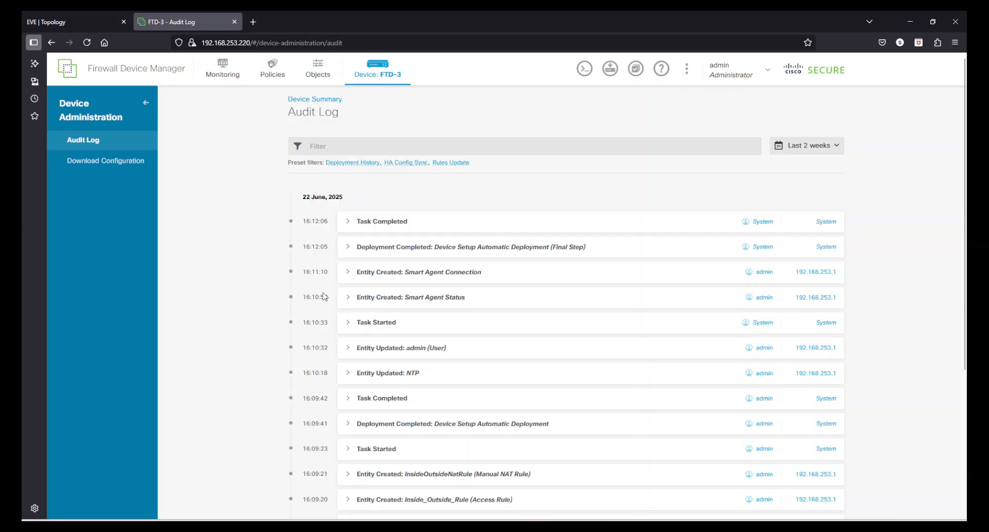
scroll(457, 325, down, 5)
scroll(457, 325, up, 5)
click(104, 161)
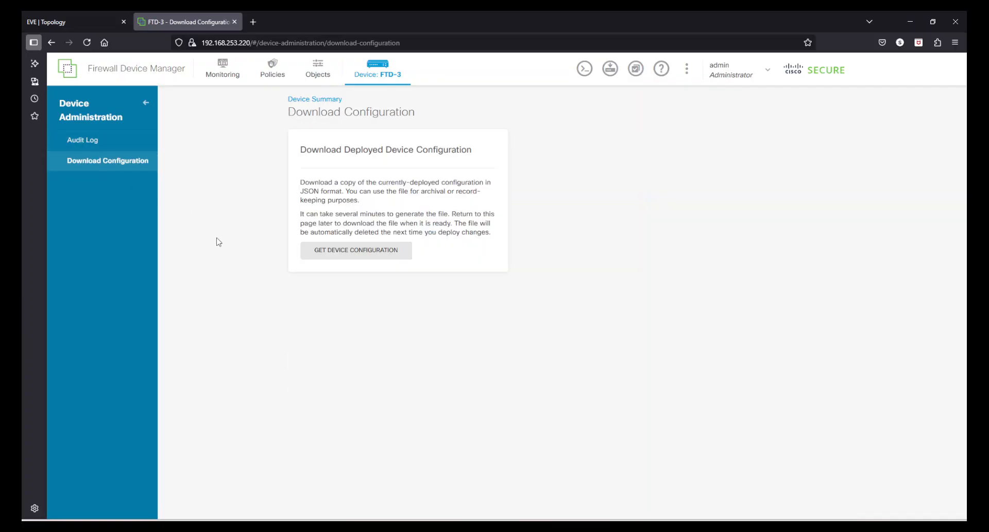
click(146, 103)
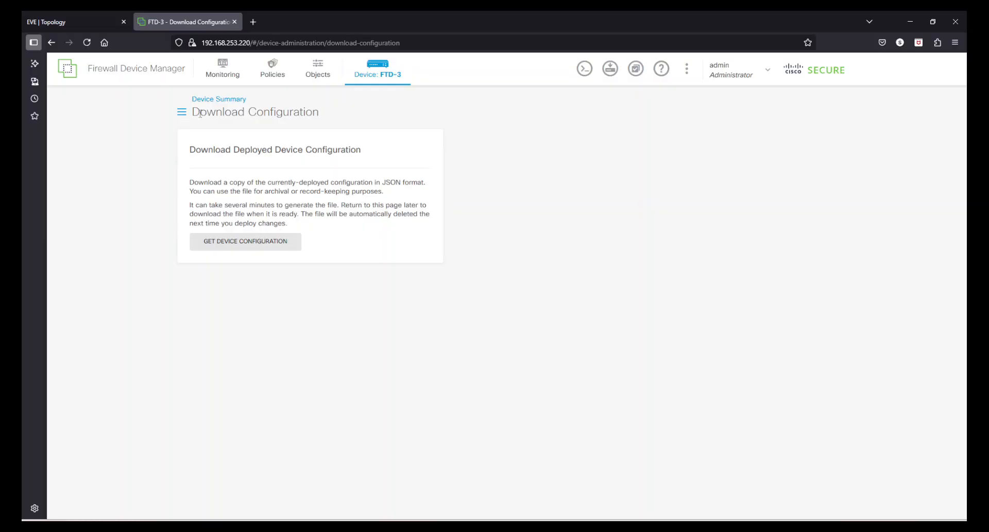
click(373, 73)
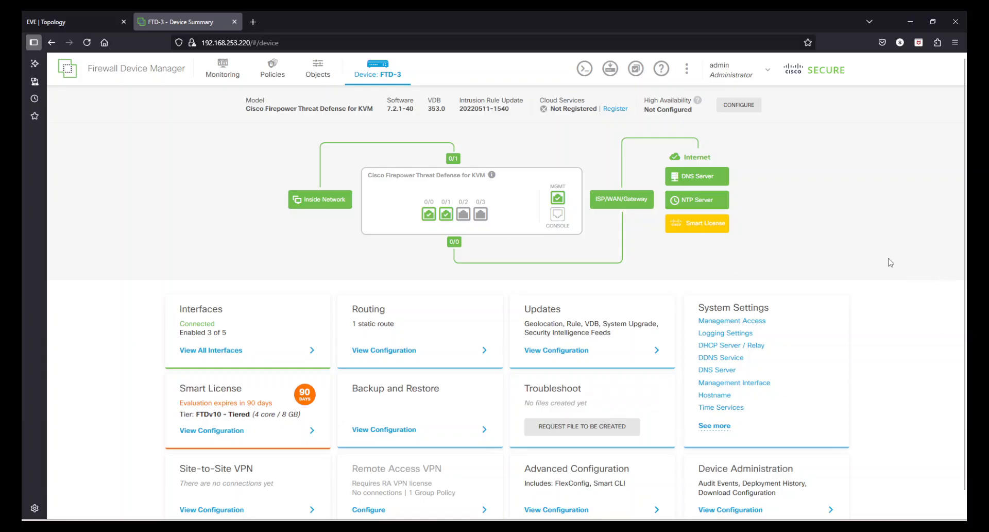
Step: Browse the additional System Settings, then list all five interfaces on the Interfaces page
scroll(891, 262, down, 1)
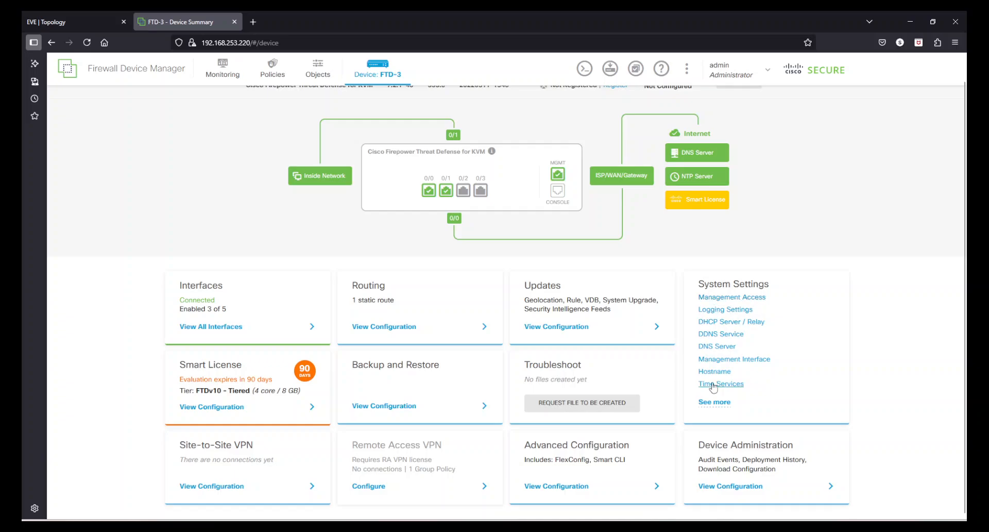
click(716, 403)
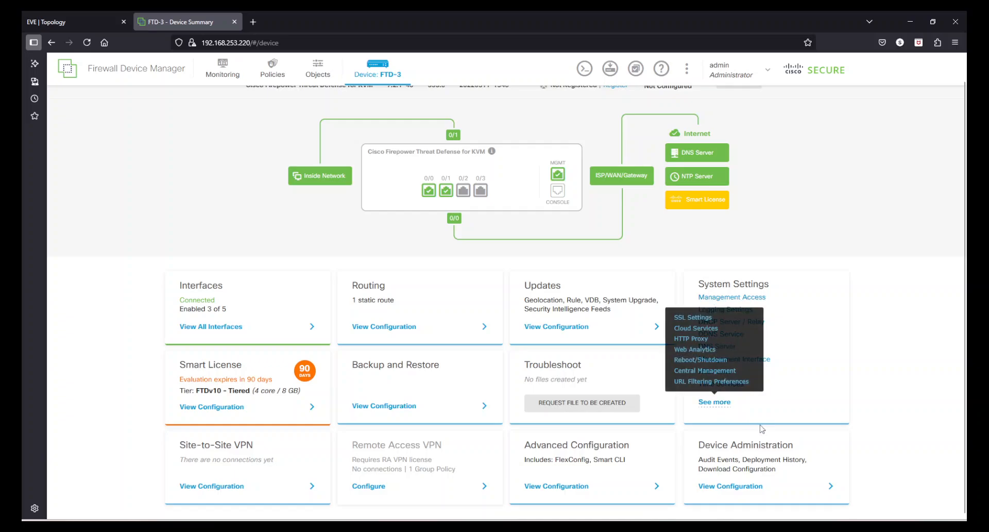
click(910, 361)
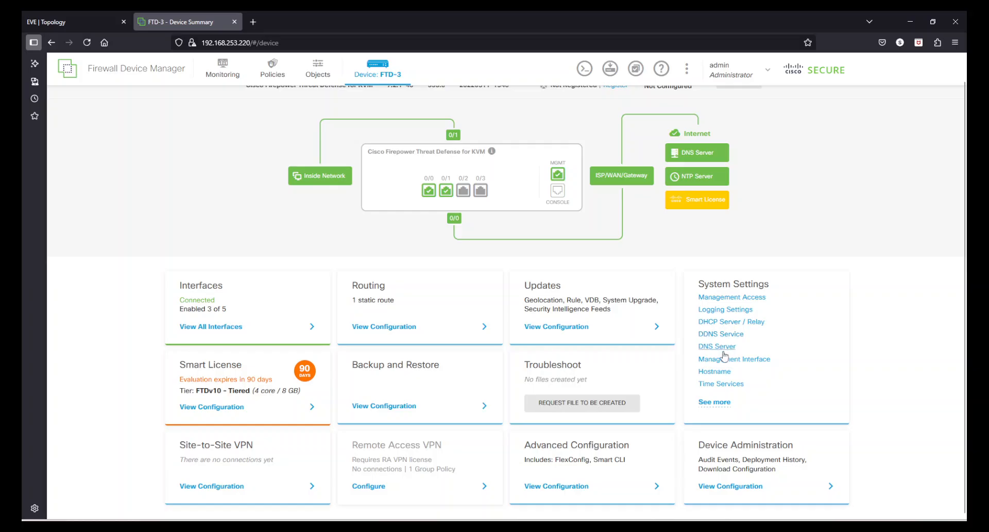
click(716, 402)
click(216, 326)
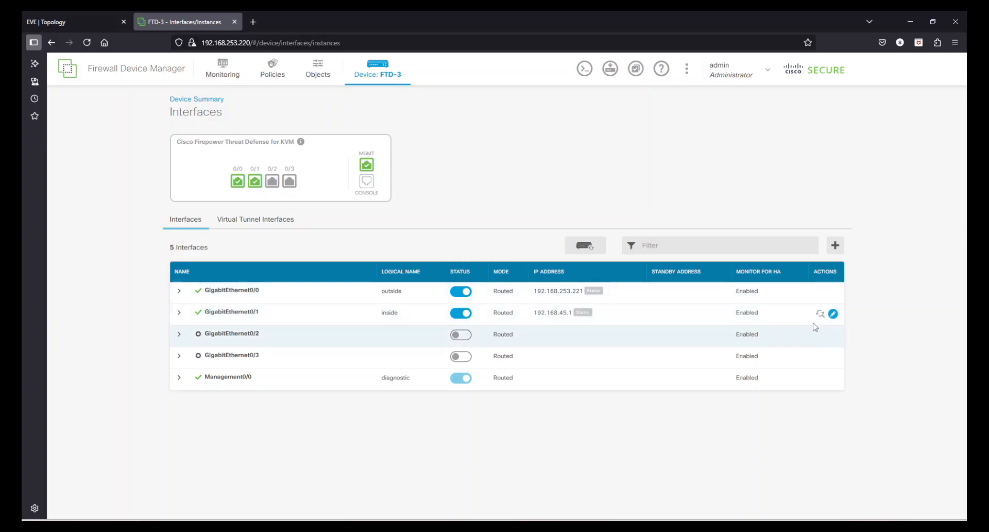
Step: Change the inside interface GigabitEthernet0/1 IPv4 address from 192.168.45.1 to 10.0.0.1
click(833, 314)
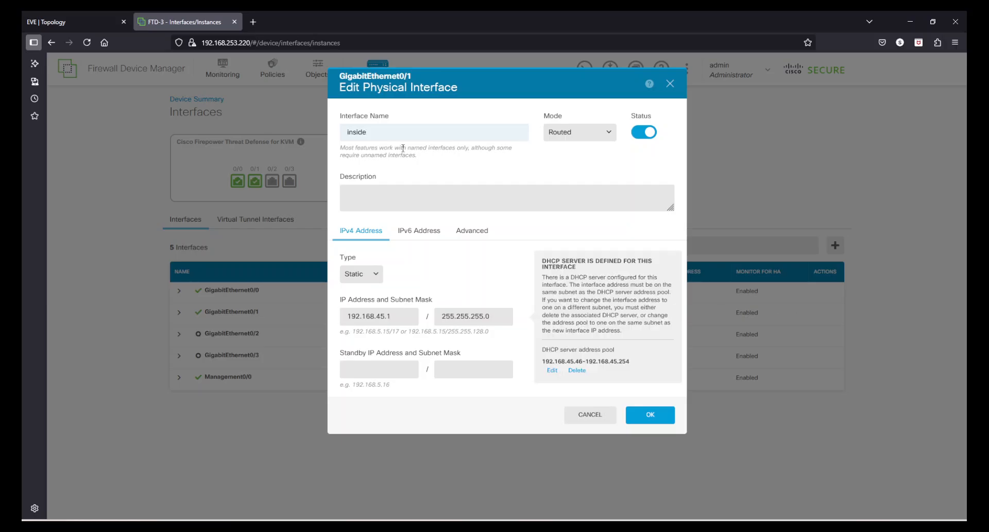
drag(392, 137, 331, 141)
click(438, 162)
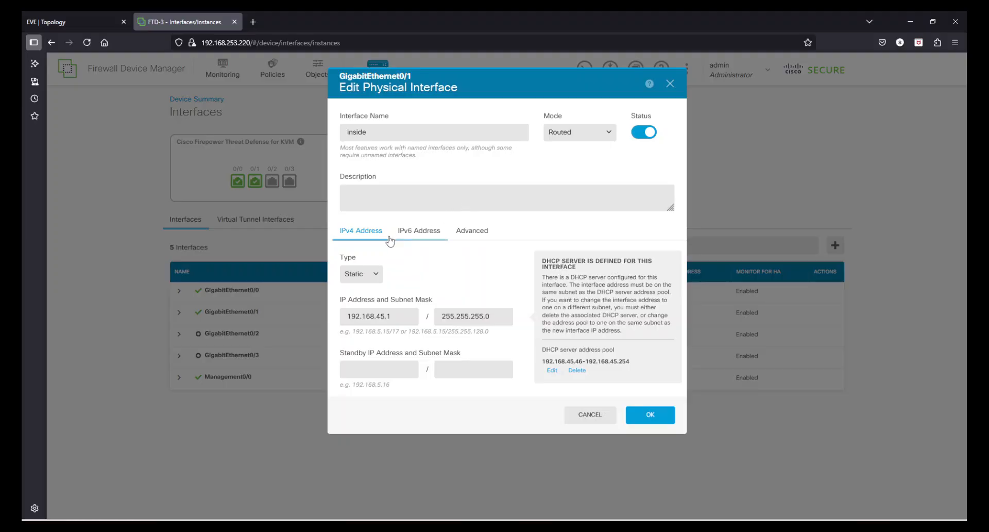
drag(398, 318, 344, 316)
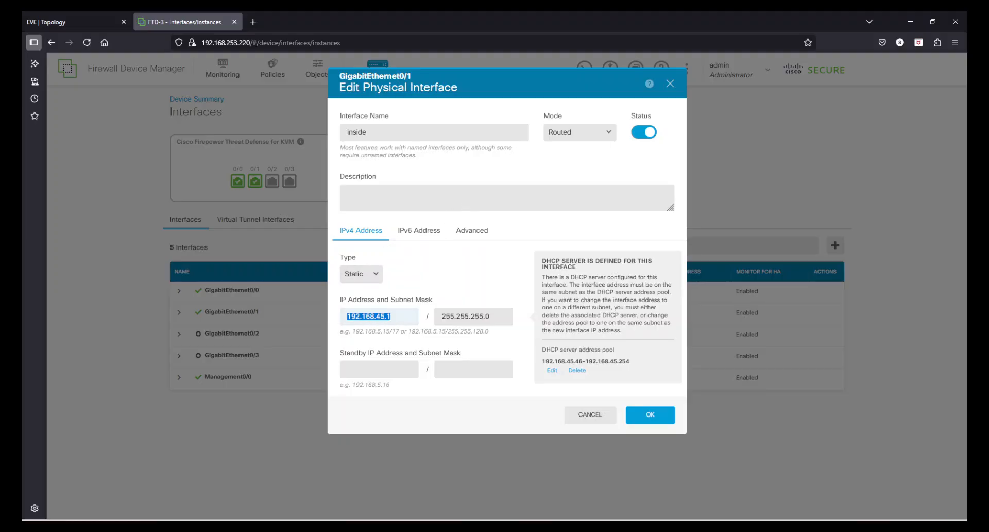
text(10.0.0)
key(Tab)
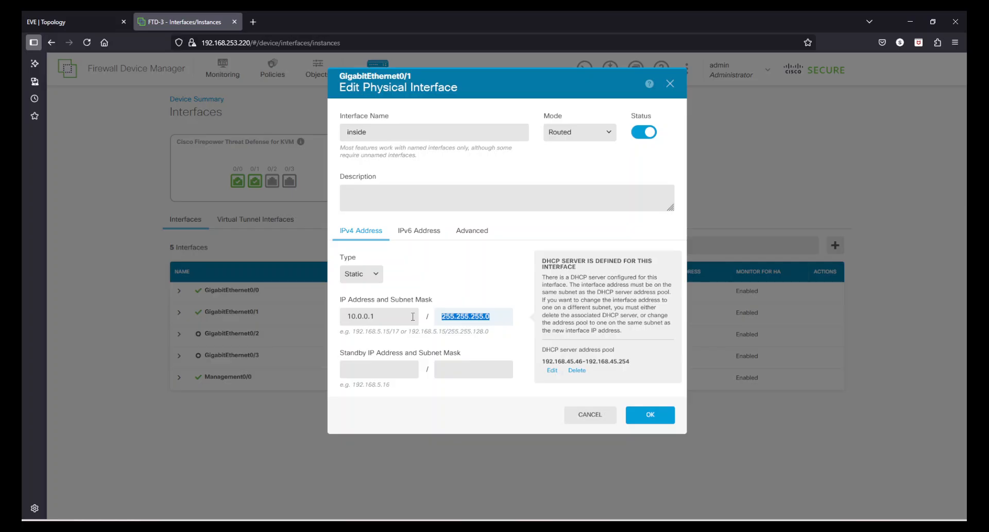
Step: Delete the interface's DHCP server and save the inside interface changes
click(577, 371)
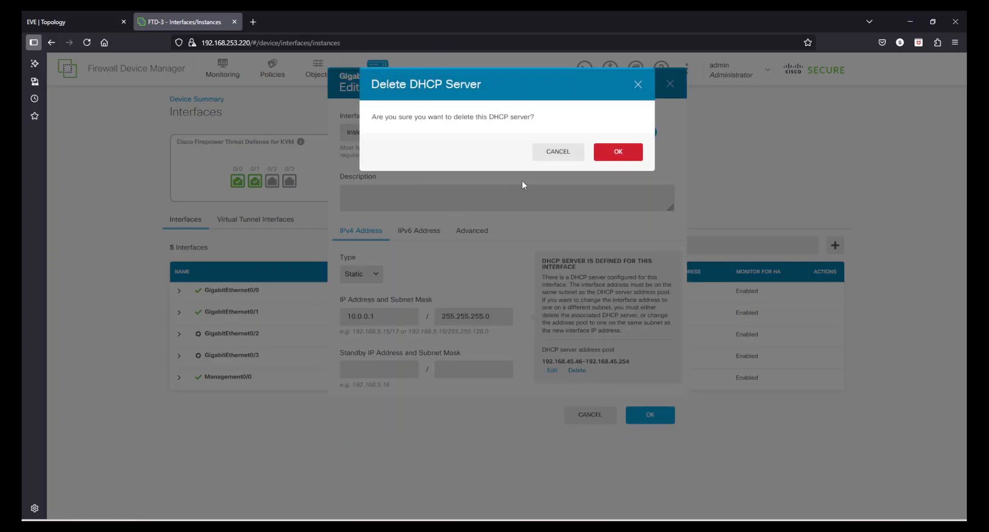
click(619, 151)
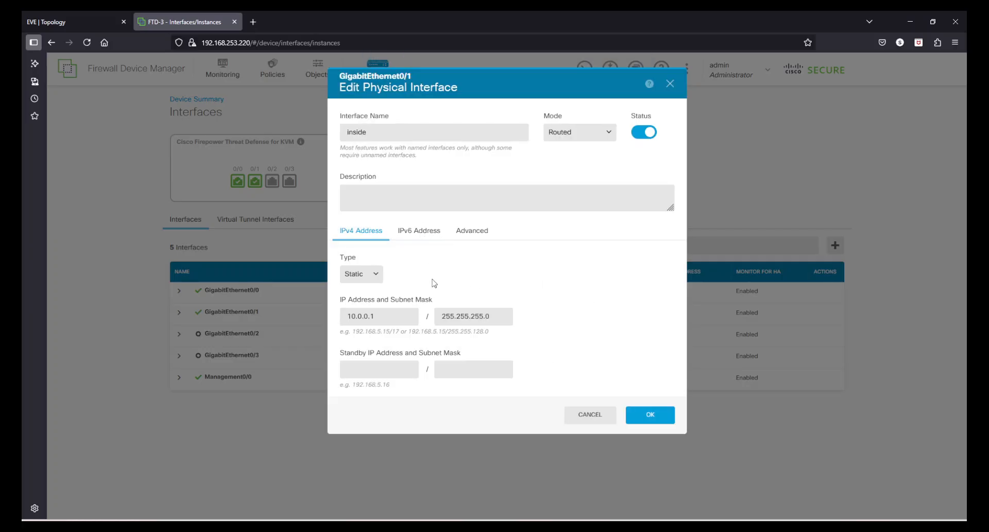
click(418, 231)
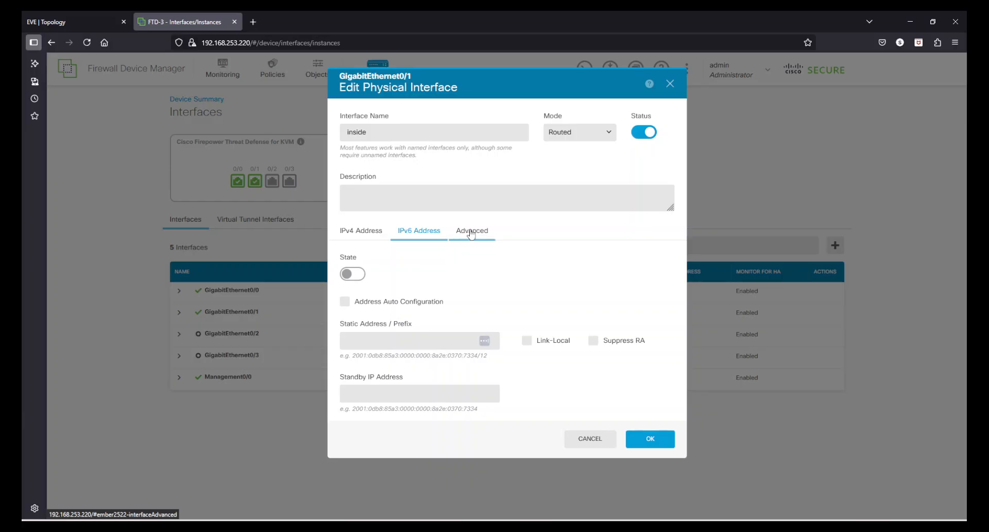
click(466, 231)
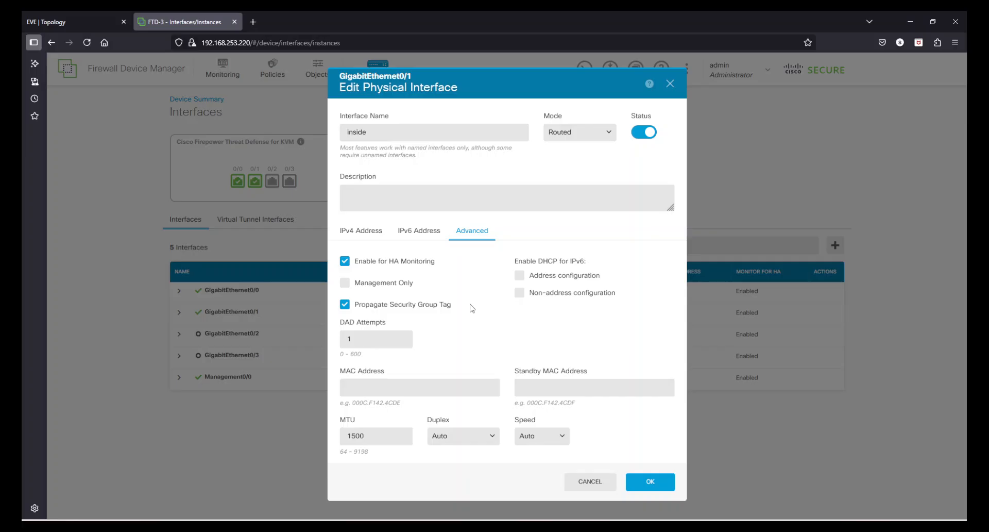
click(360, 231)
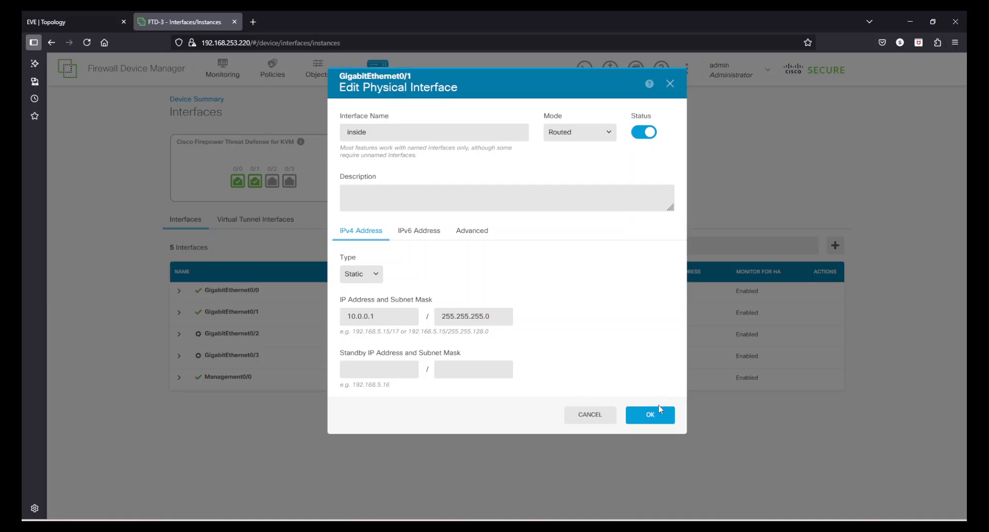
click(663, 423)
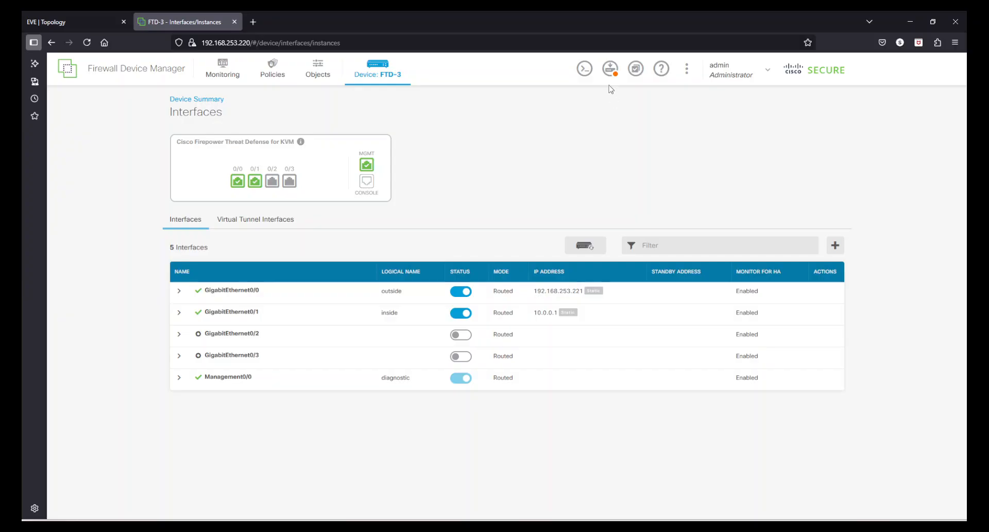
Step: Deploy the pending configuration changes with Deploy Now
click(608, 70)
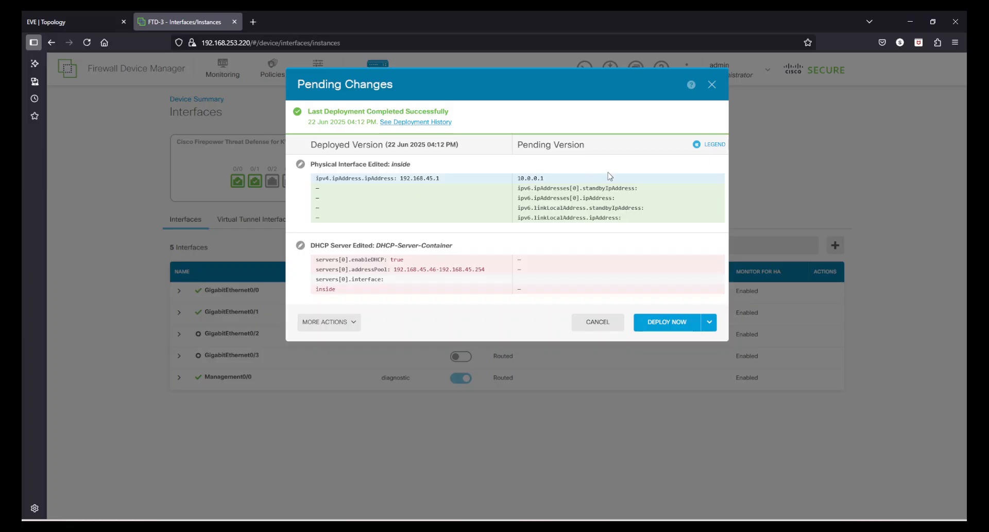
click(664, 322)
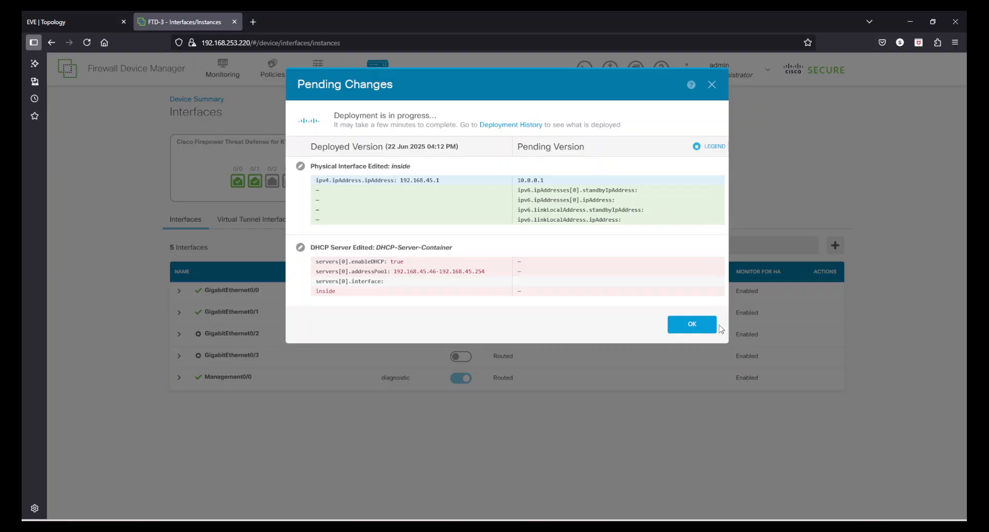
click(696, 326)
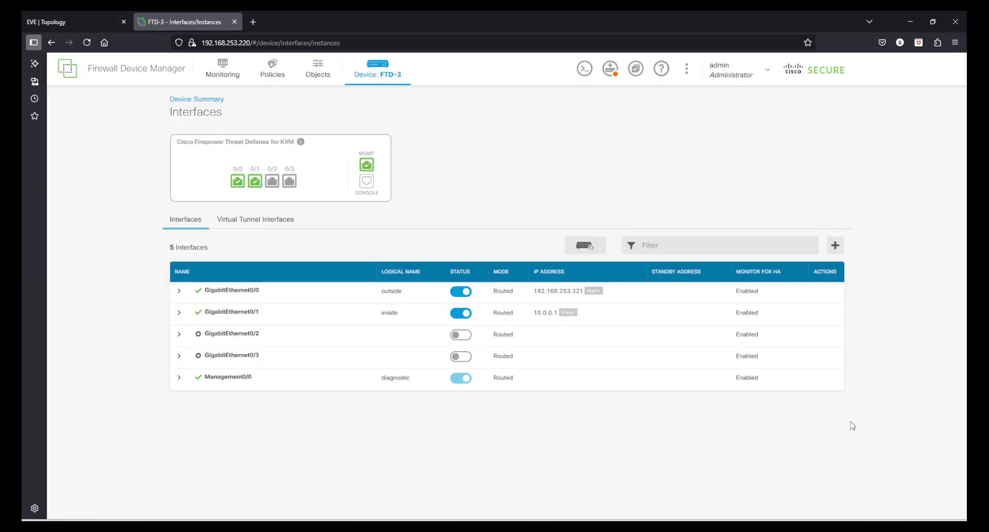
Step: Recheck Pending Changes until the deployment finishes with nothing left to deploy
click(610, 69)
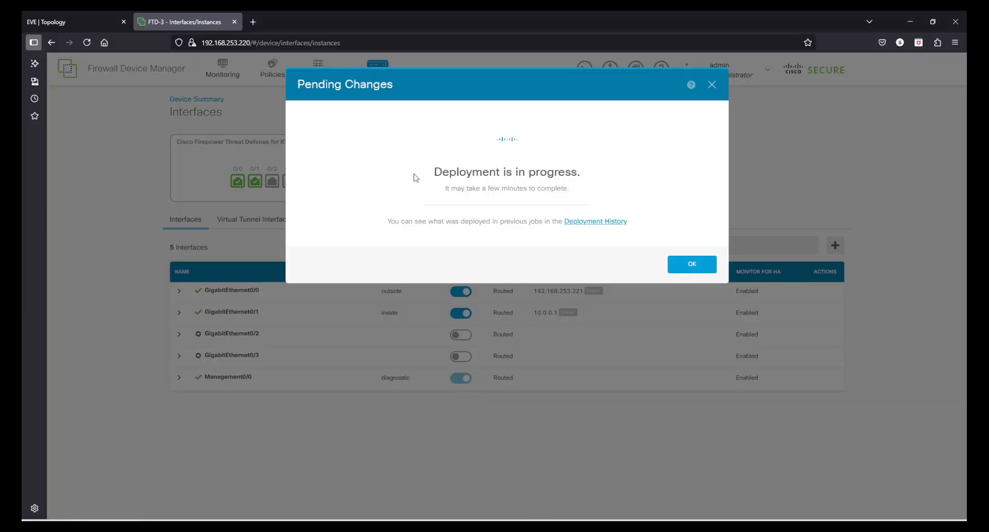
drag(415, 178, 581, 175)
drag(451, 189, 549, 190)
click(550, 190)
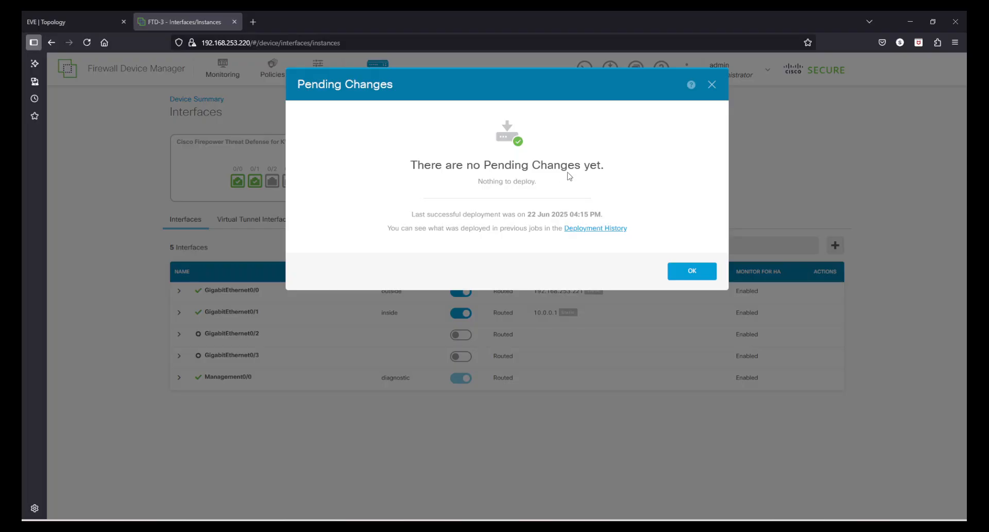
drag(426, 165, 598, 165)
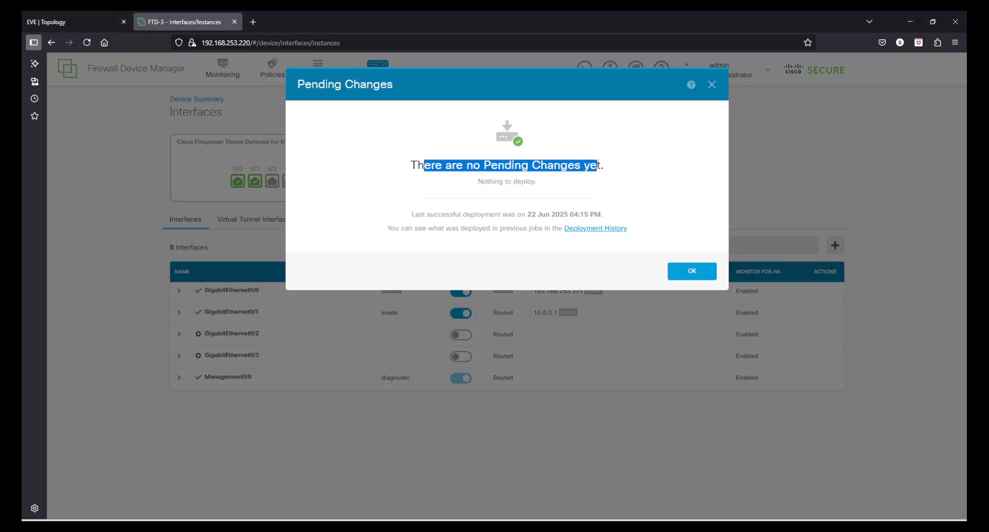
click(598, 165)
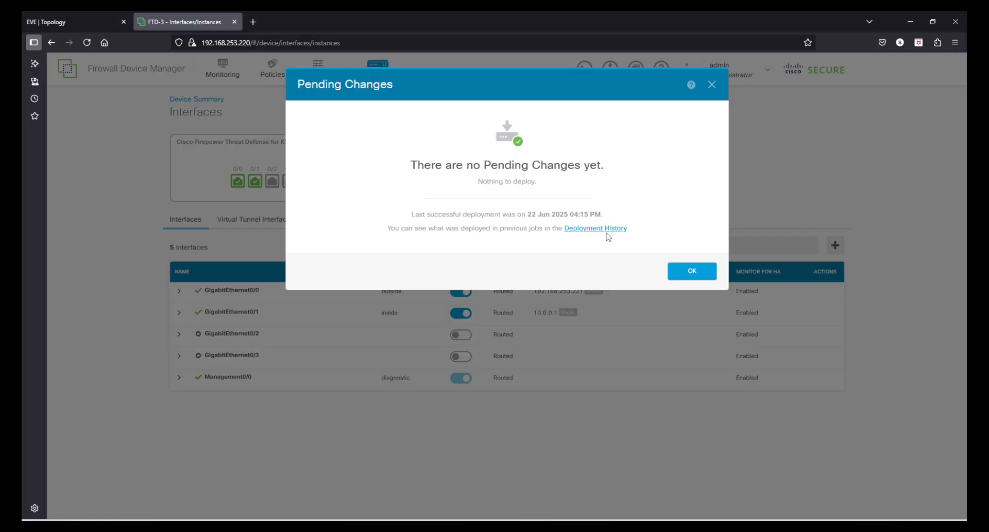
Step: Review the 16:15:04 deployment's differences in Deployment History, then return to FTD-3 Device Summary
click(603, 228)
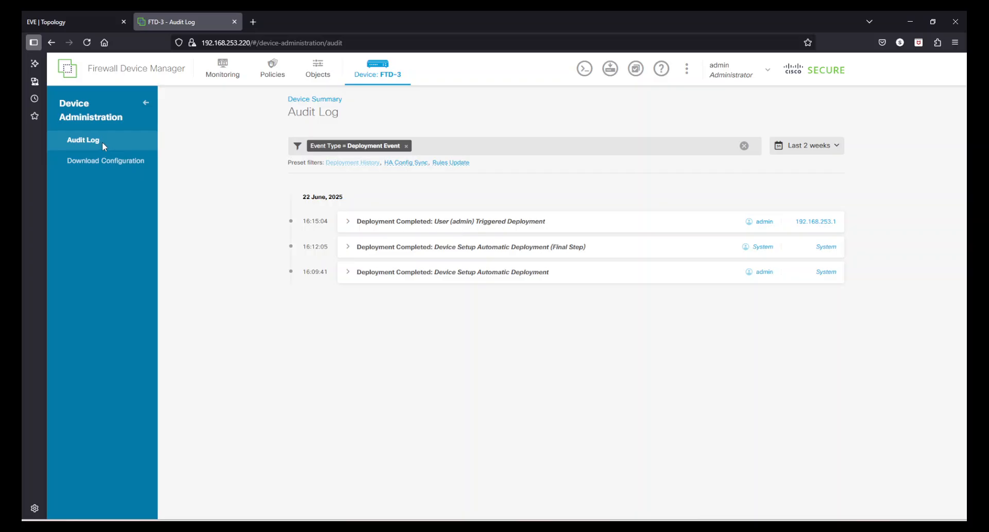
click(349, 222)
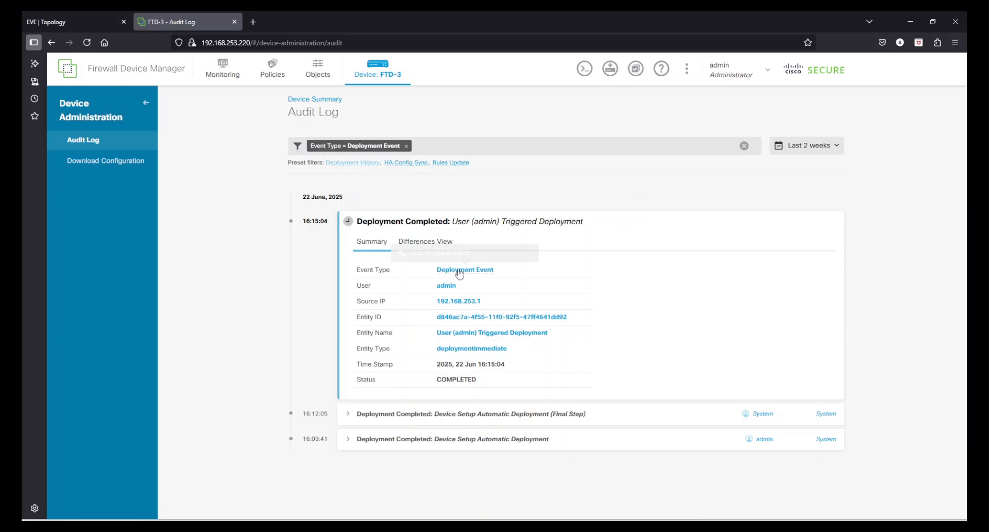
click(425, 241)
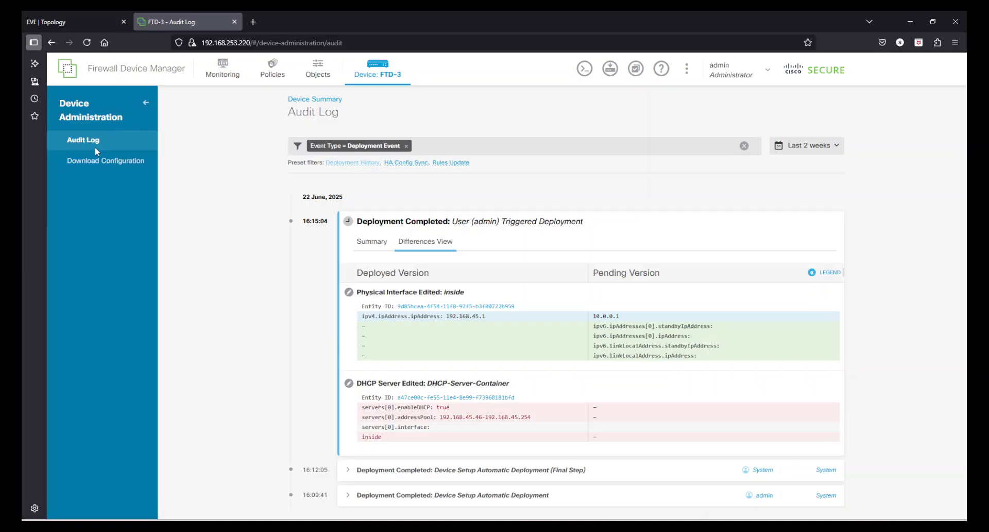
click(378, 74)
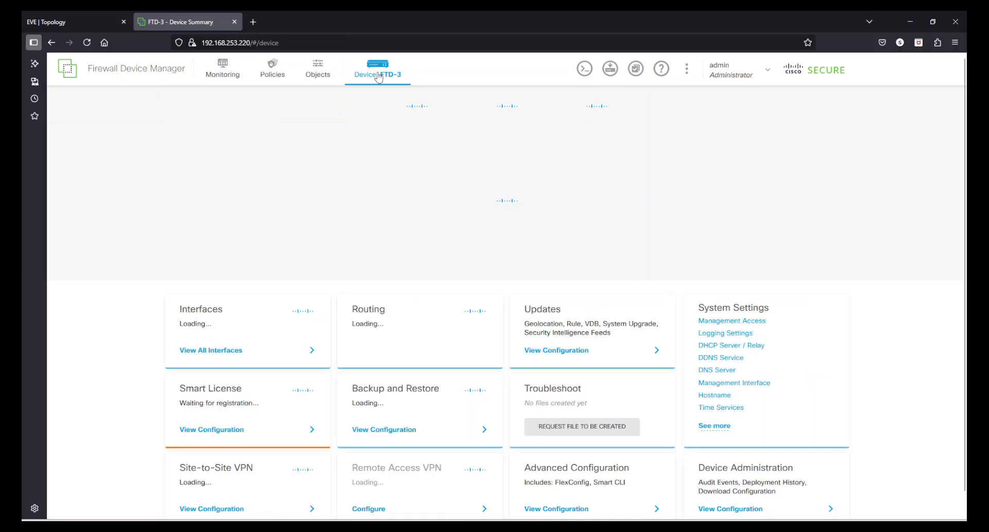
scroll(880, 346, down, 2)
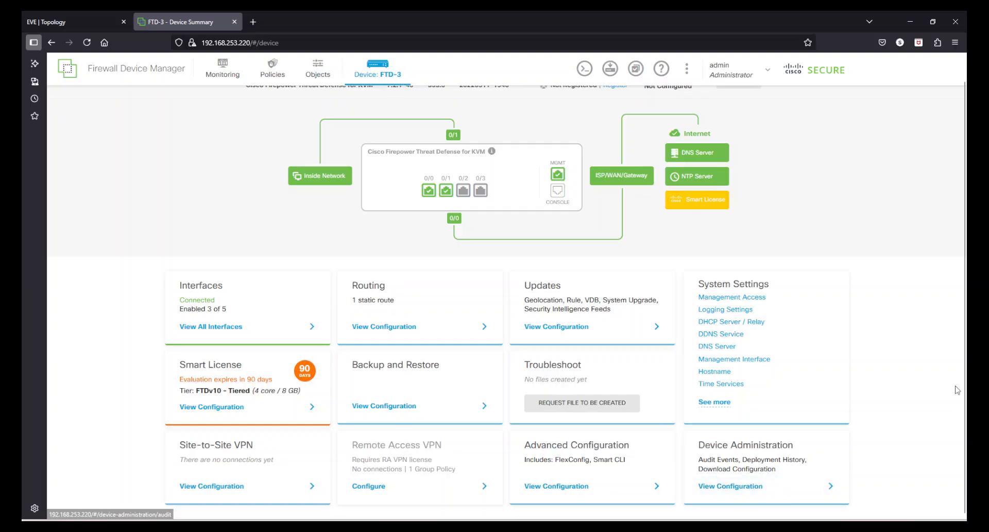
scroll(890, 409, up, 2)
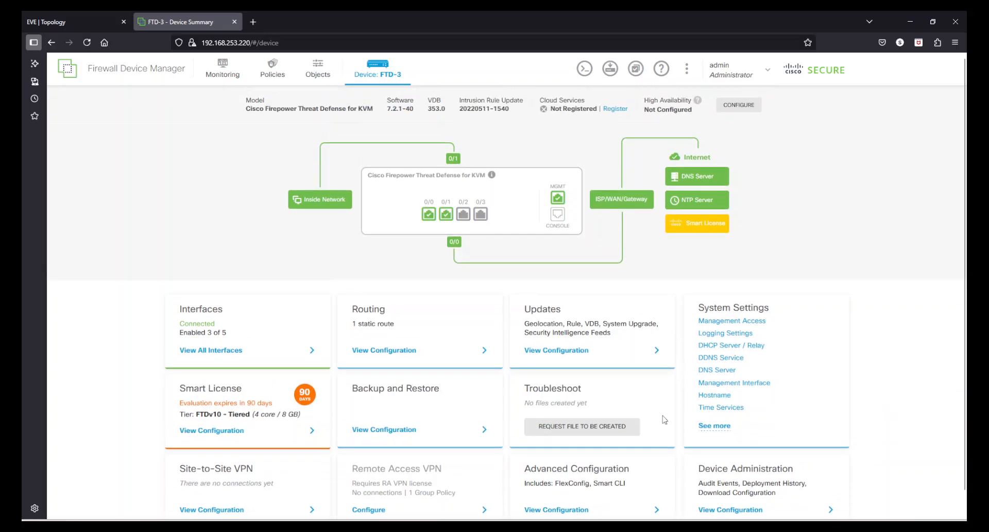